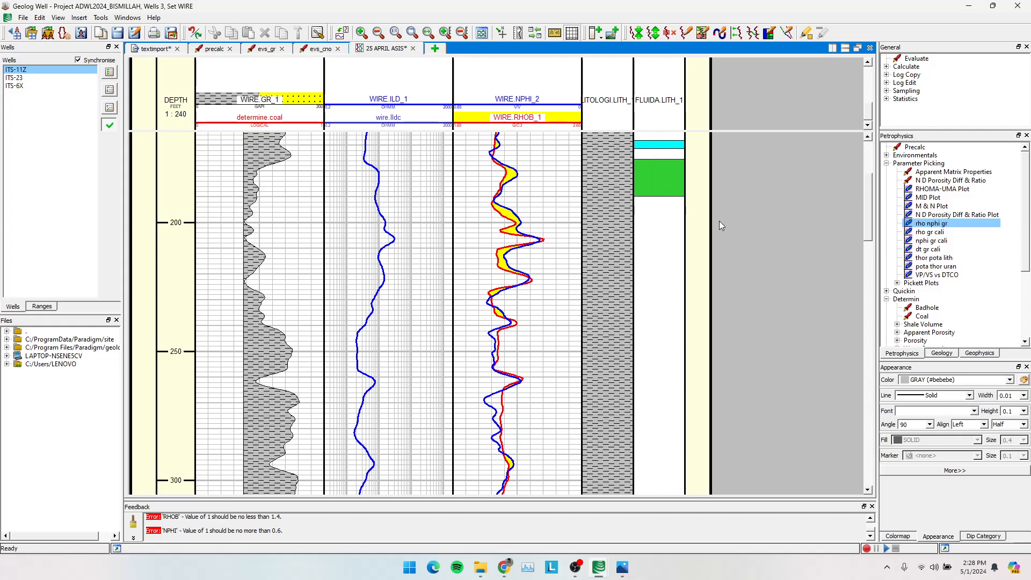
Open the Gamma Ray shale volume module from the Determin group of the petrophysics tools.
scroll(635, 273, down, 5)
scroll(635, 273, down, 4)
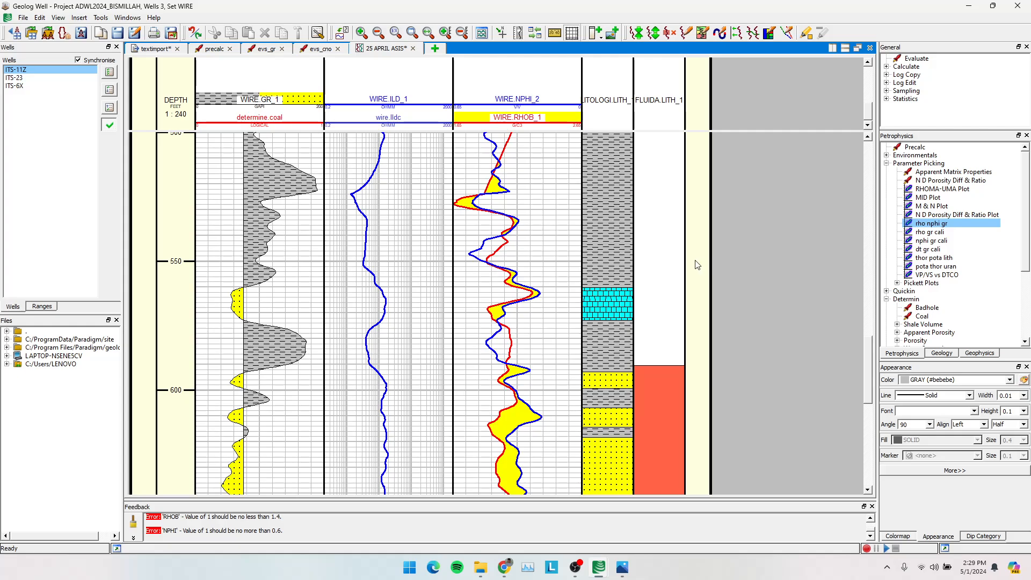
click(886, 155)
click(887, 252)
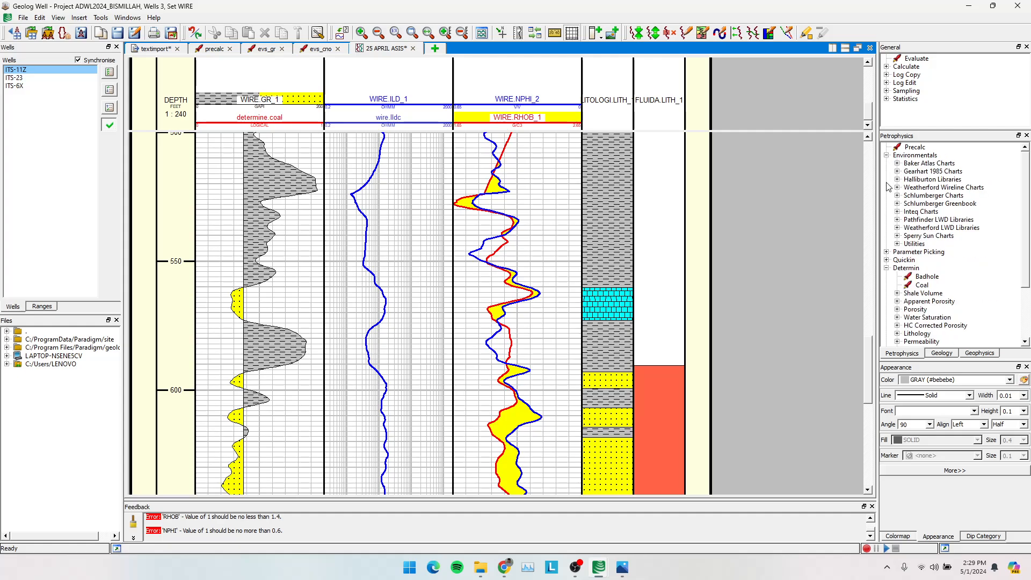
click(887, 155)
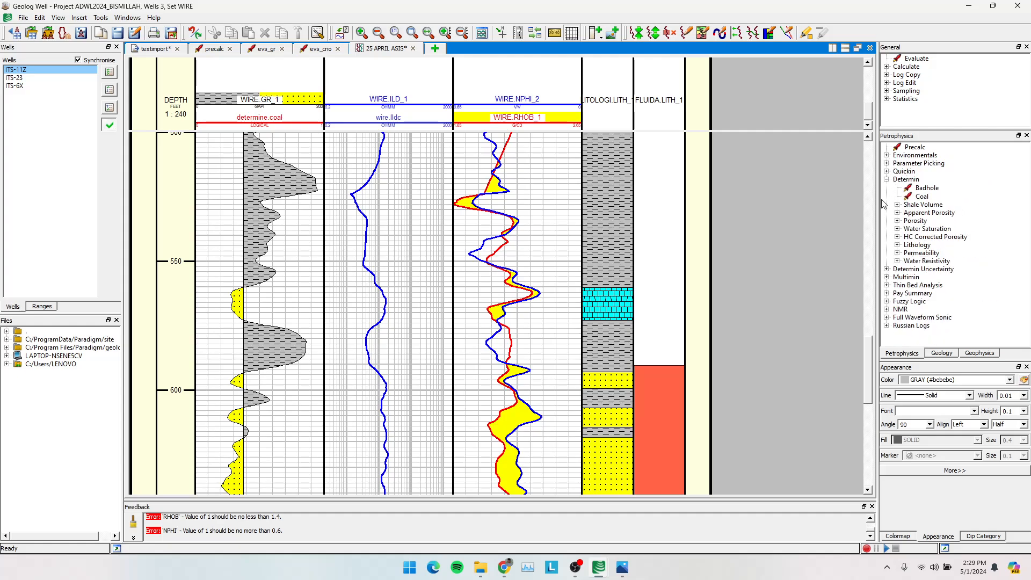
click(886, 180)
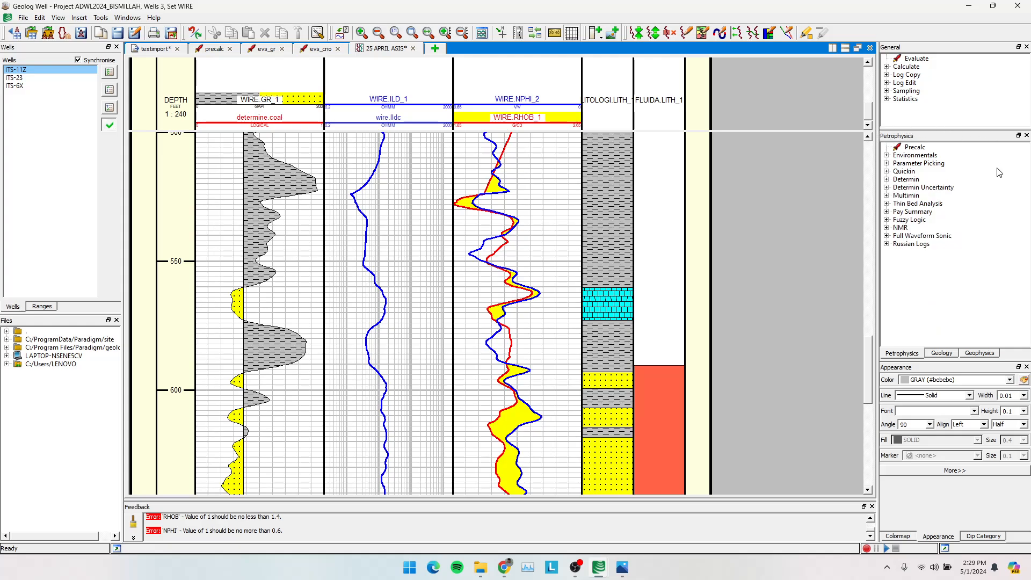
click(887, 179)
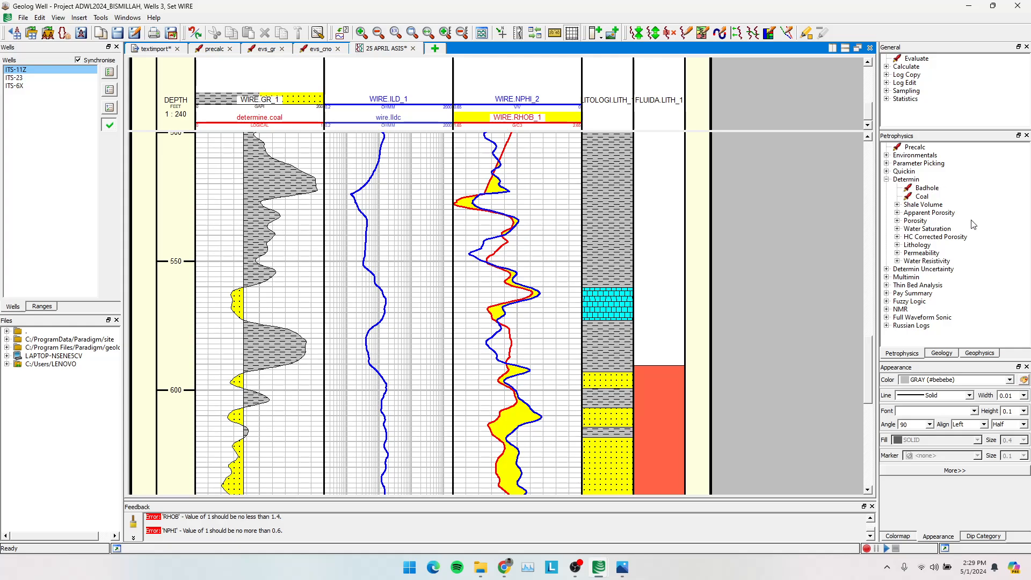
click(897, 205)
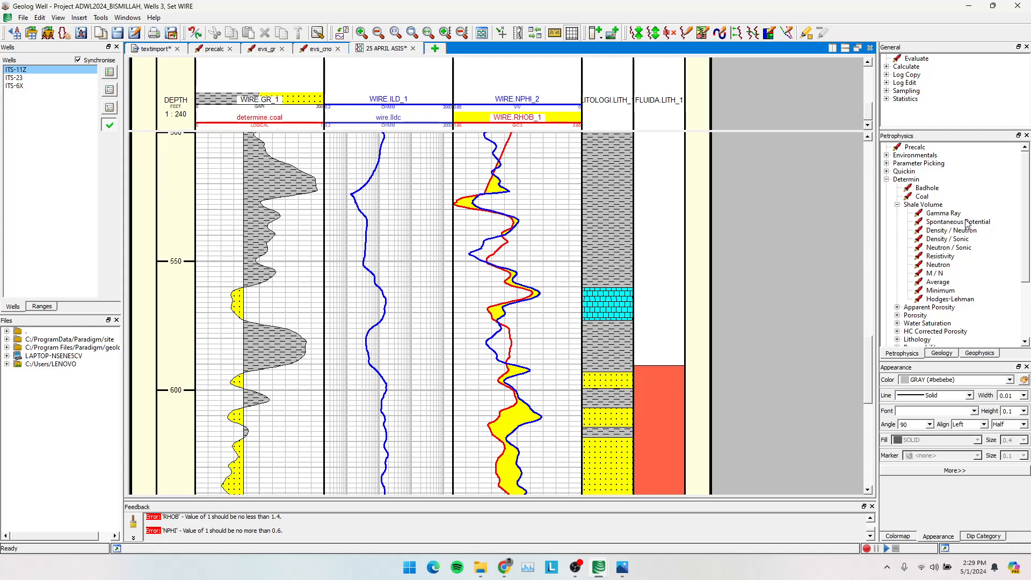
double_click(946, 216)
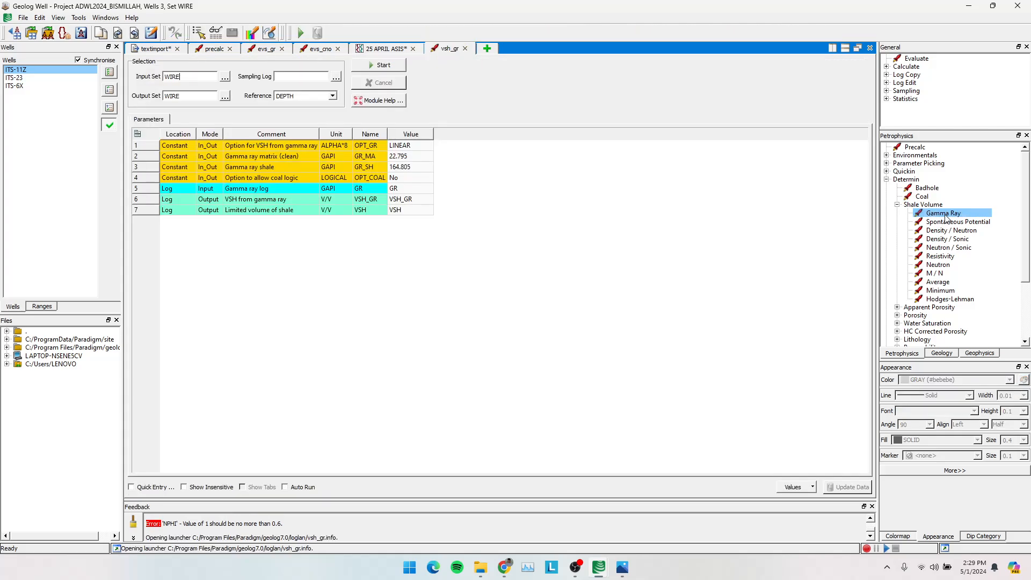
Select wells ITS-11Z, ITS-23 and ITS-6X for the gamma ray shale volume module and check its parameters.
click(396, 49)
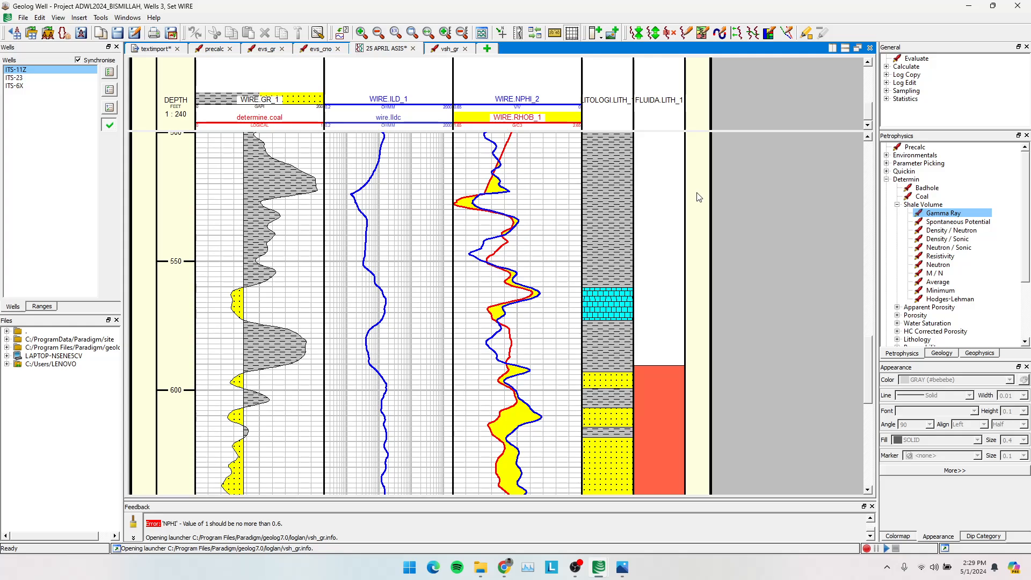
click(435, 53)
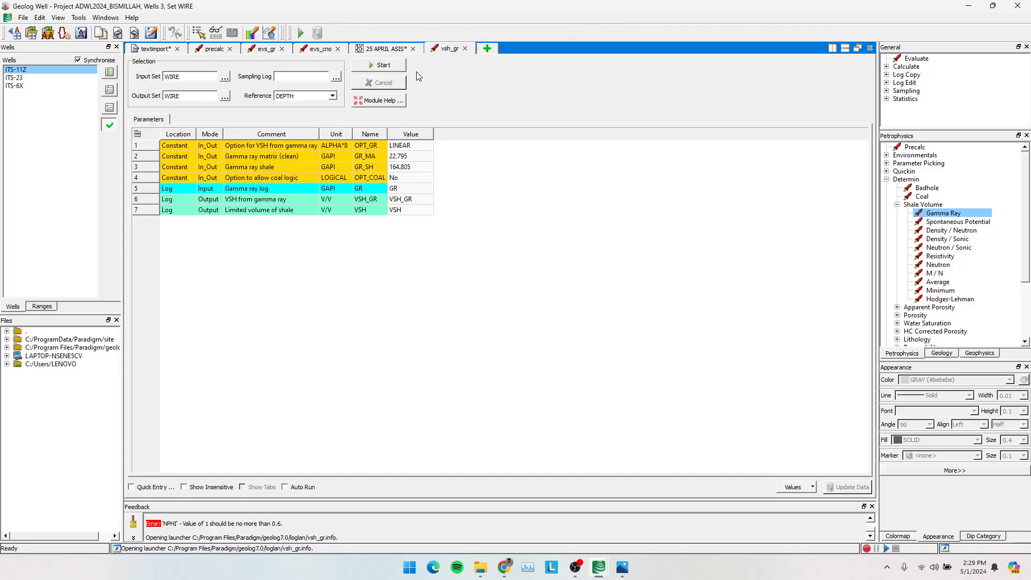
drag(21, 90, 22, 69)
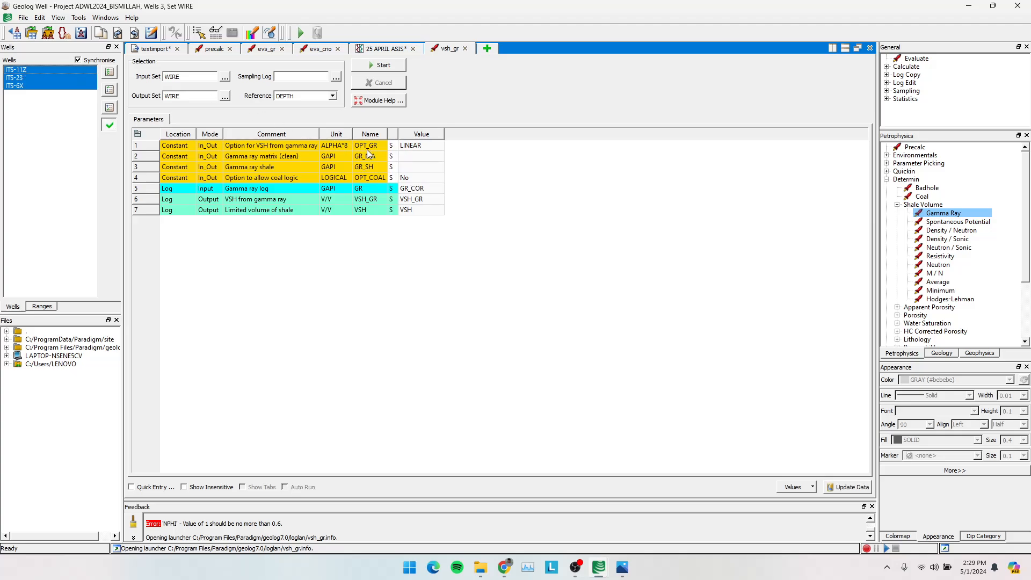
click(293, 159)
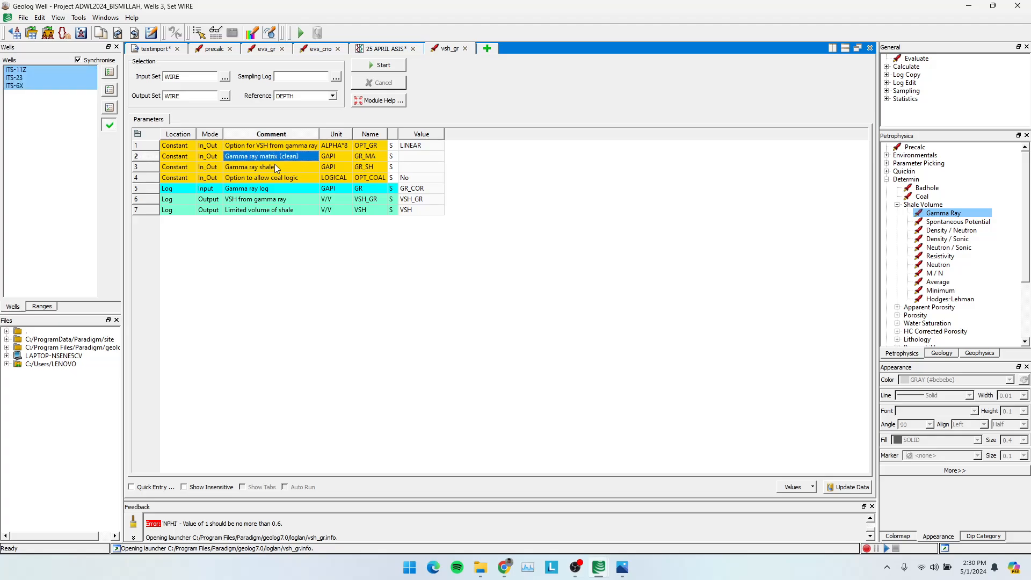
click(281, 168)
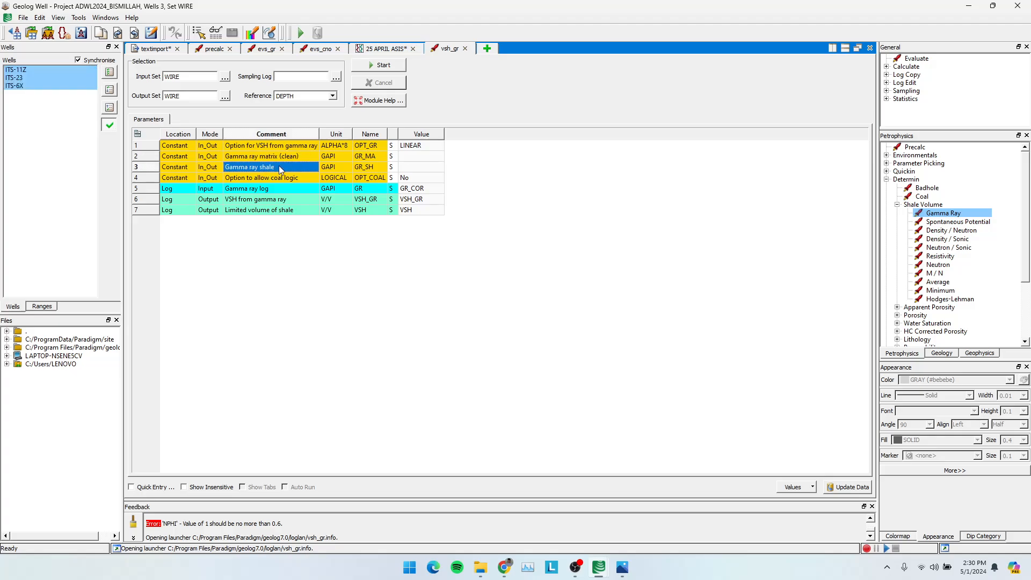
click(224, 100)
click(578, 191)
Start a new text view and create a set named KUANTITATIF for well ITS-11Z.
click(487, 49)
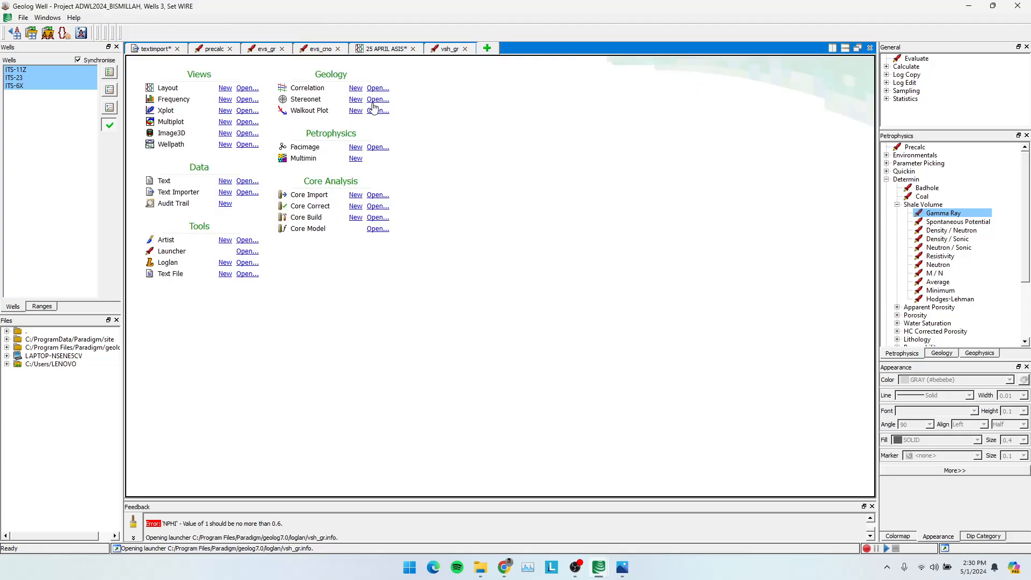
click(225, 181)
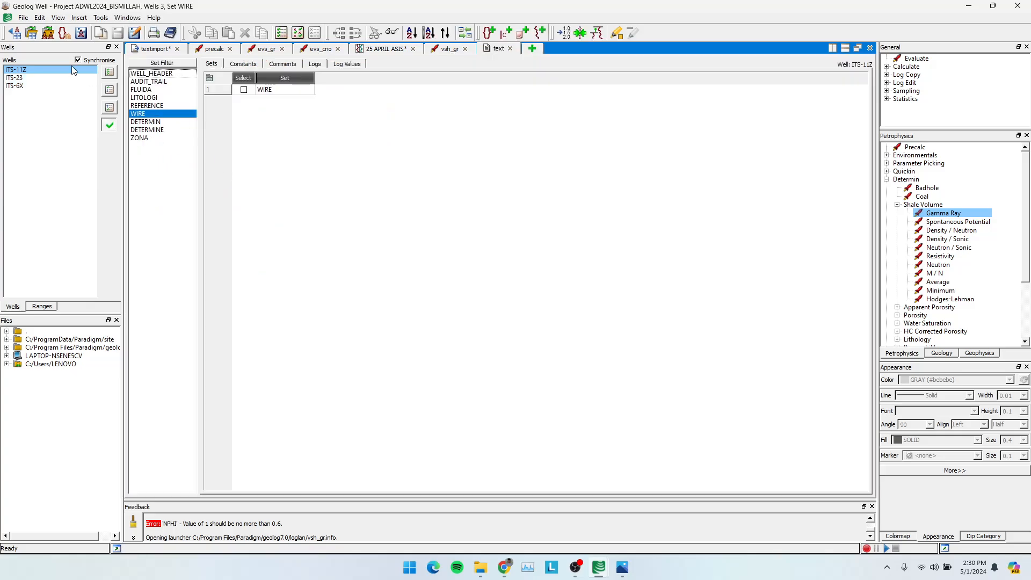
click(79, 18)
mouse_move(101, 18)
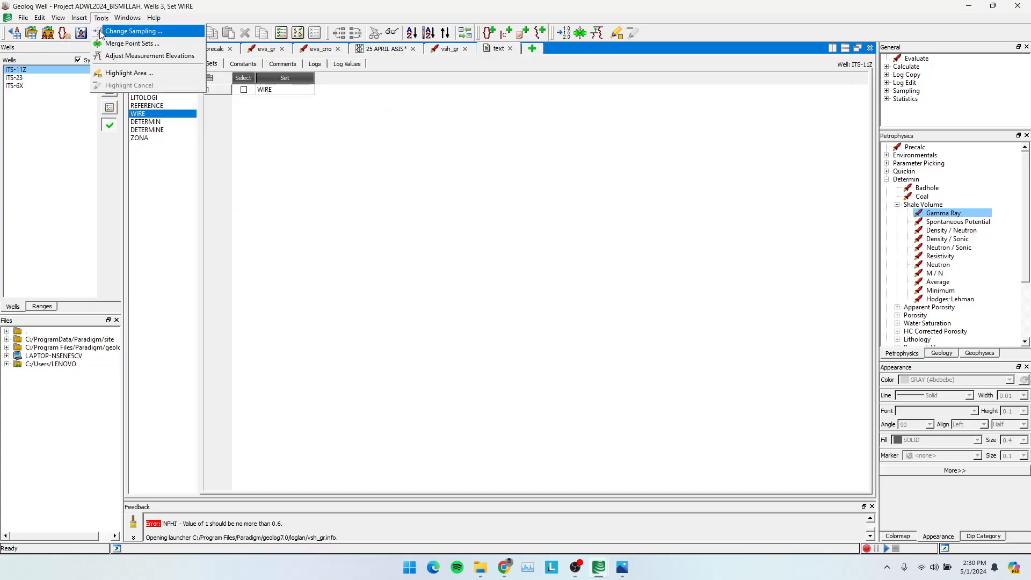
click(93, 31)
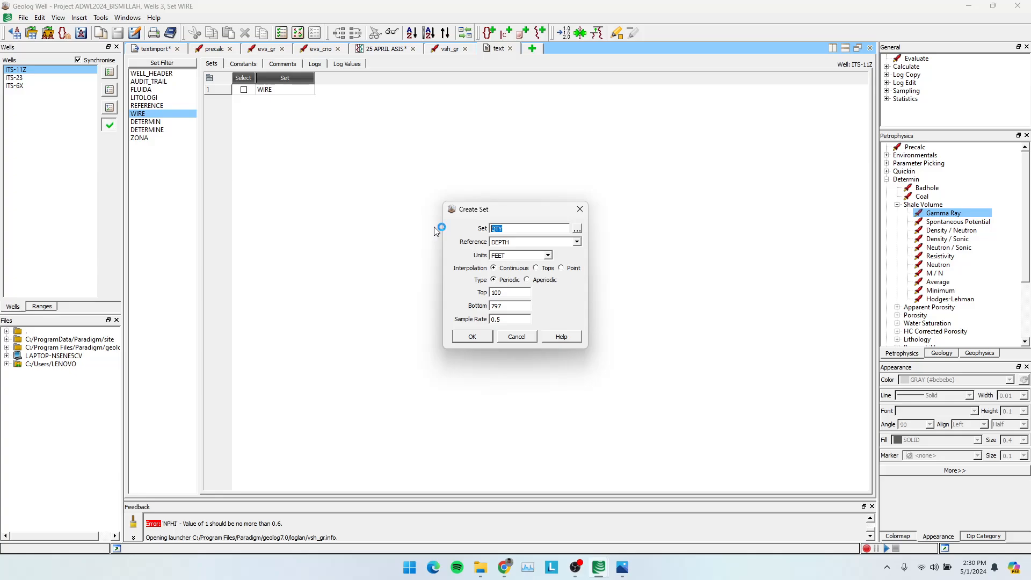
text(KUANTITATIF)
click(475, 339)
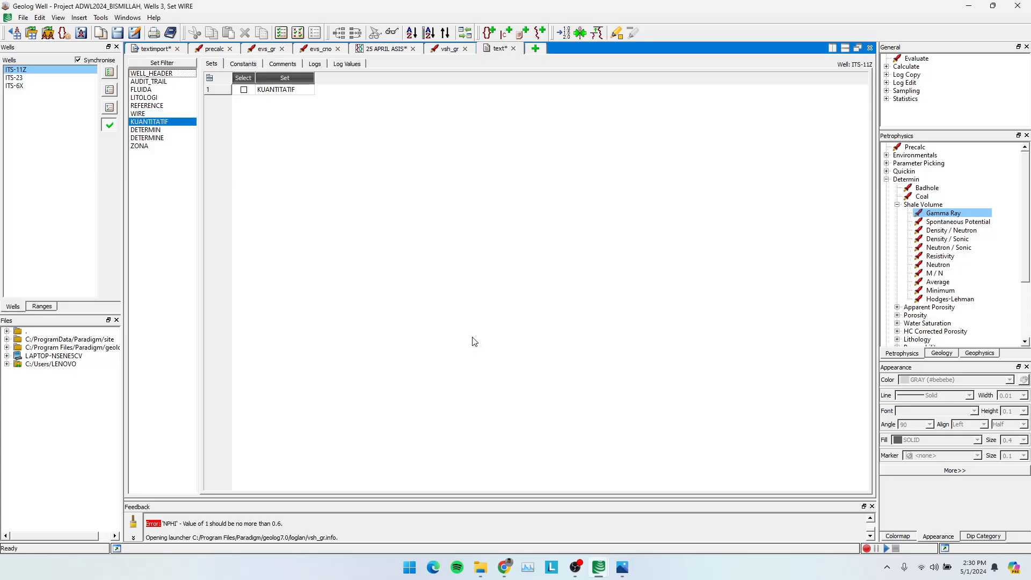
Create a set named KUANTITATIF for well ITS-23.
click(43, 78)
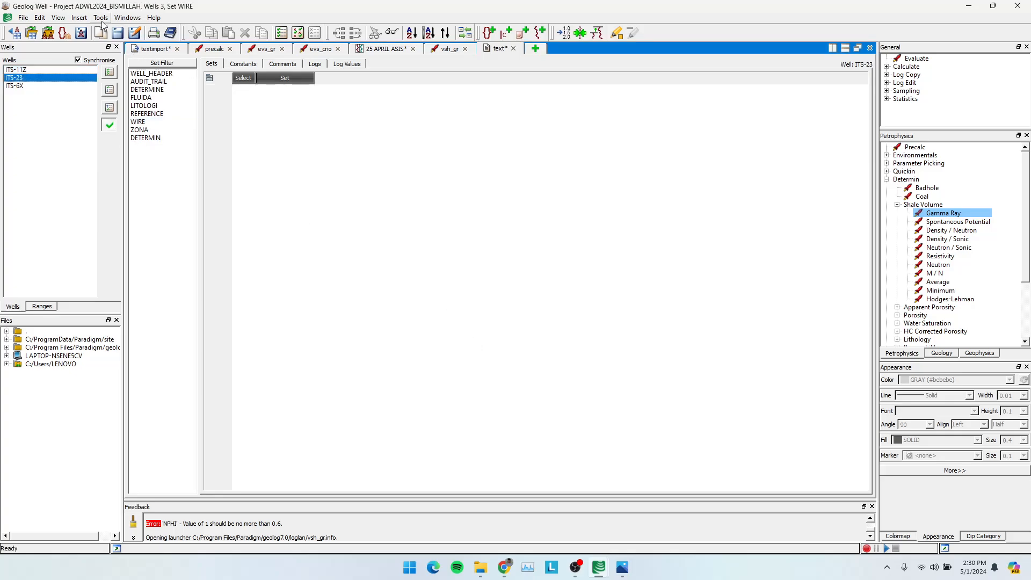
click(79, 18)
click(84, 31)
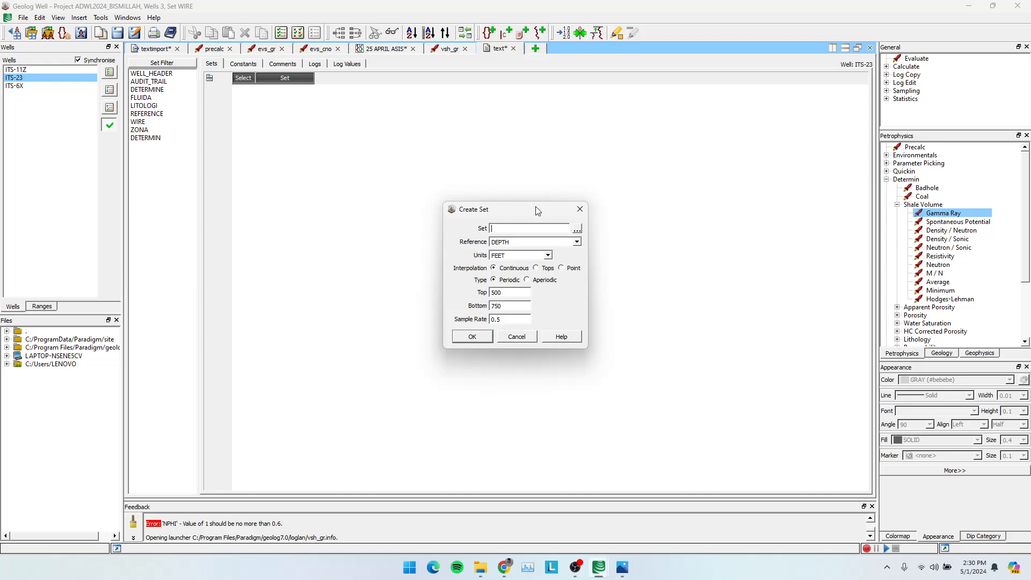
text(KAUNTI)
key(BackSpace)
key(BackSpace)
key(BackSpace)
key(BackSpace)
key(BackSpace)
click(484, 340)
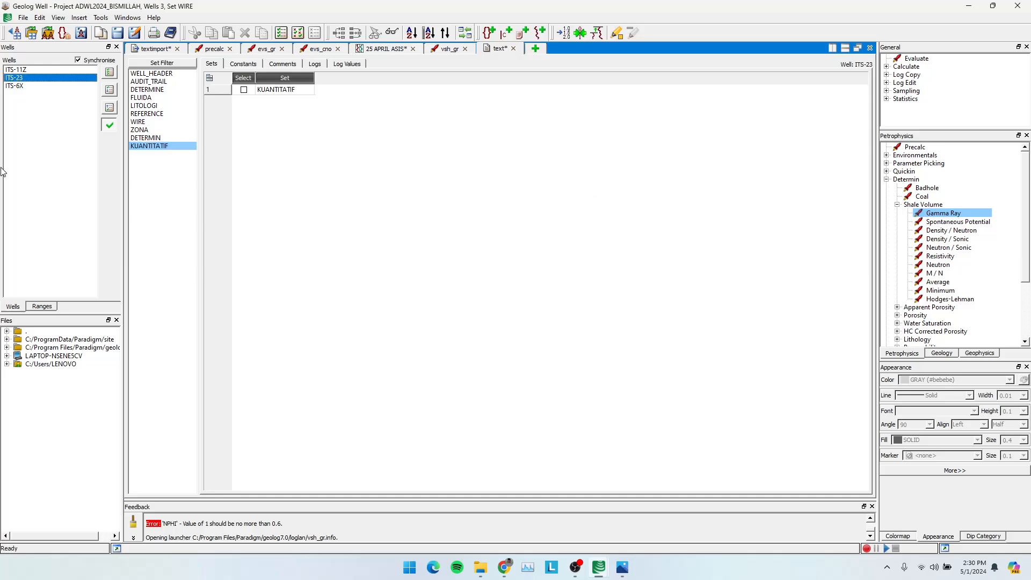
Create a set named KUANTITATIF for well ITS-6X.
click(24, 86)
click(79, 17)
click(105, 30)
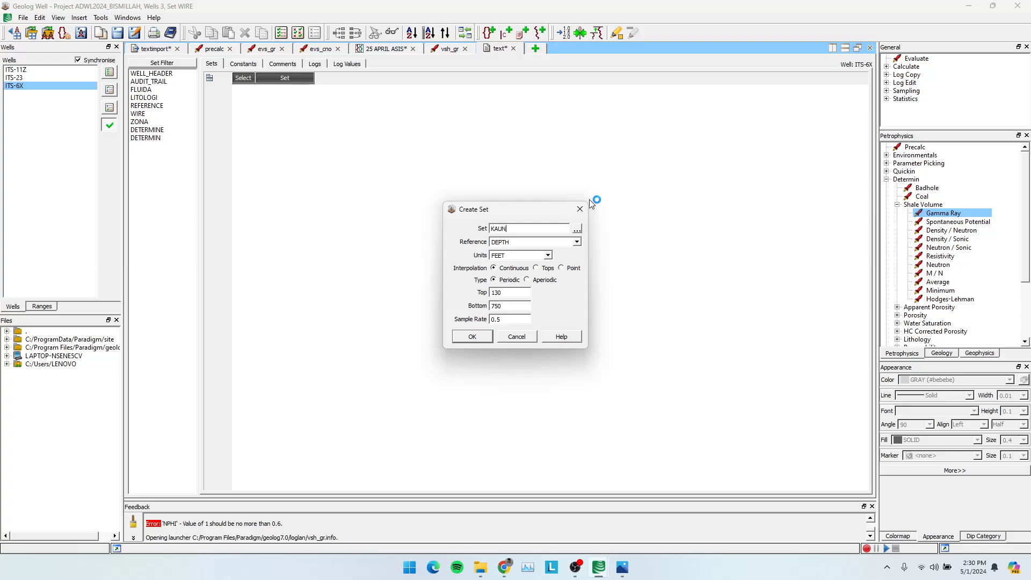
text(KUANTITATIF)
click(484, 337)
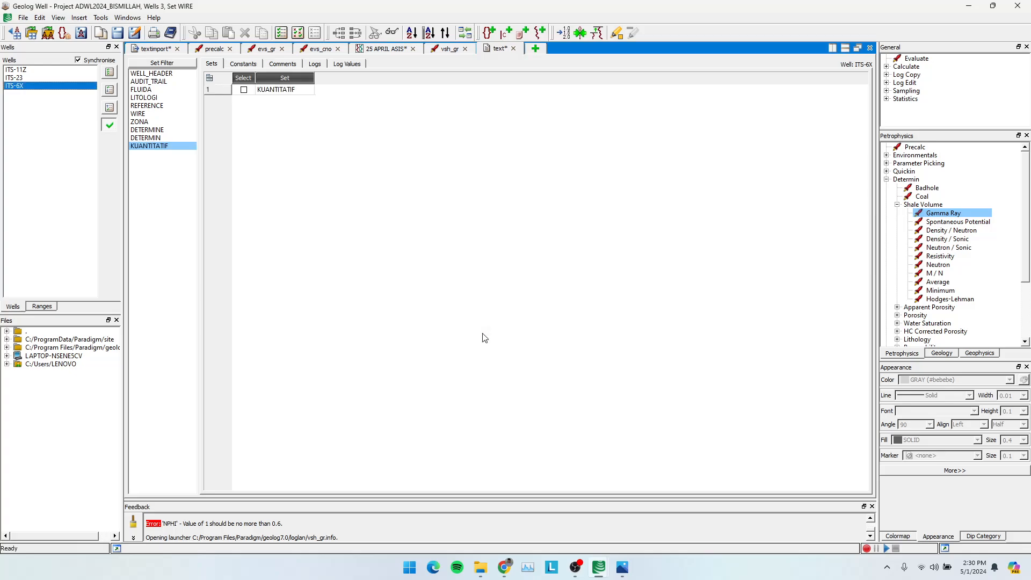
Return to the vsh_gr module and select wells ITS-11Z, ITS-23 and ITS-6X together.
click(446, 49)
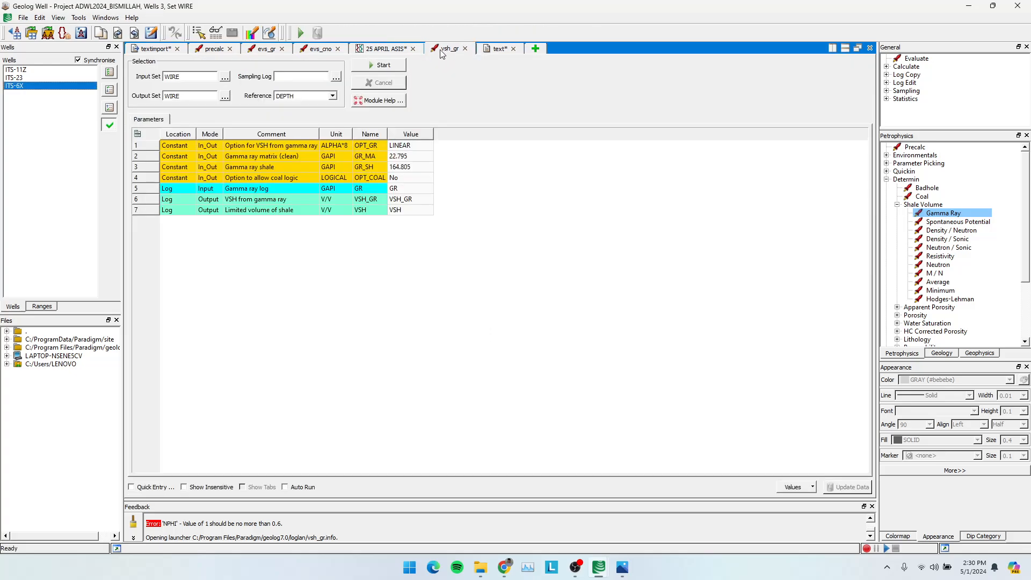
mouse_move(22, 68)
mouse_down()
mouse_move(26, 112)
mouse_move(27, 64)
mouse_up()
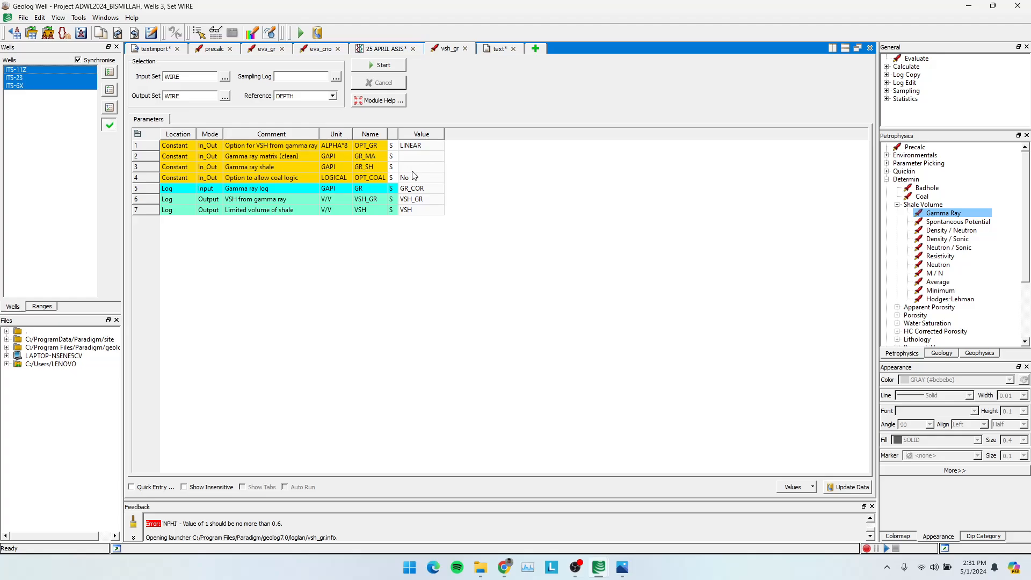
click(22, 70)
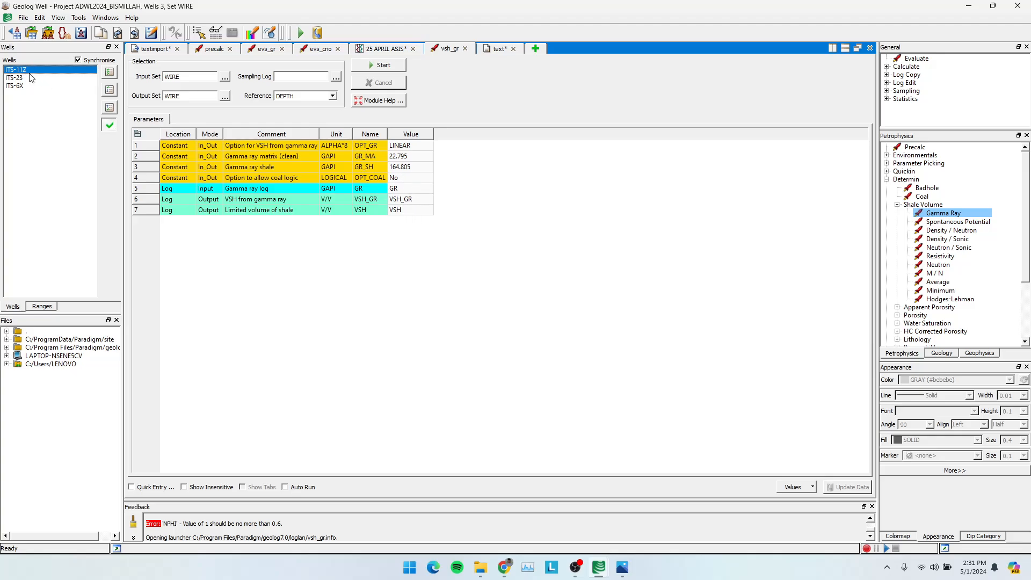
drag(26, 87, 24, 70)
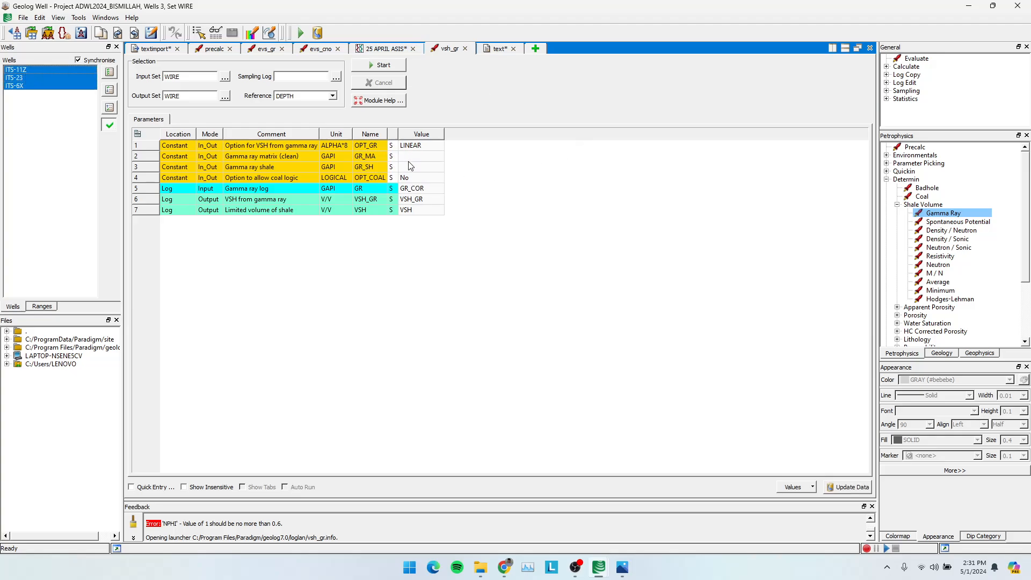
Create a new frequency histogram of the WIRE.GR log for the three selected wells.
click(535, 48)
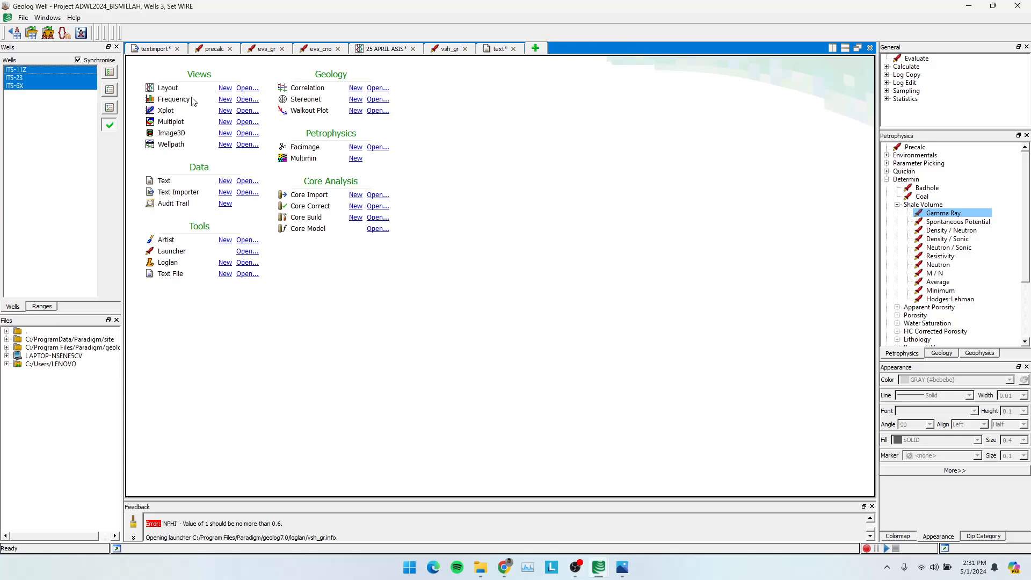
click(226, 99)
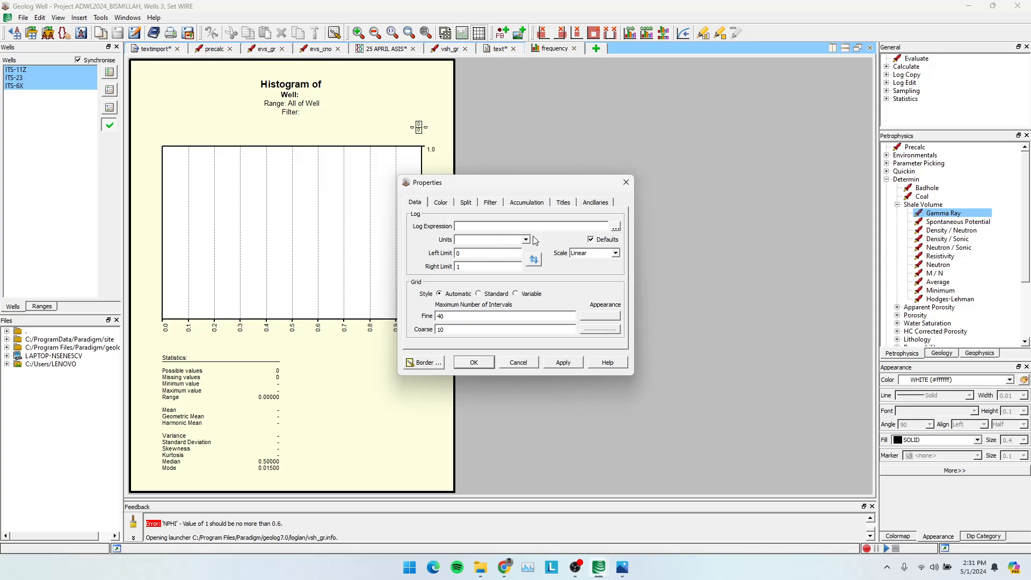
click(616, 226)
click(470, 237)
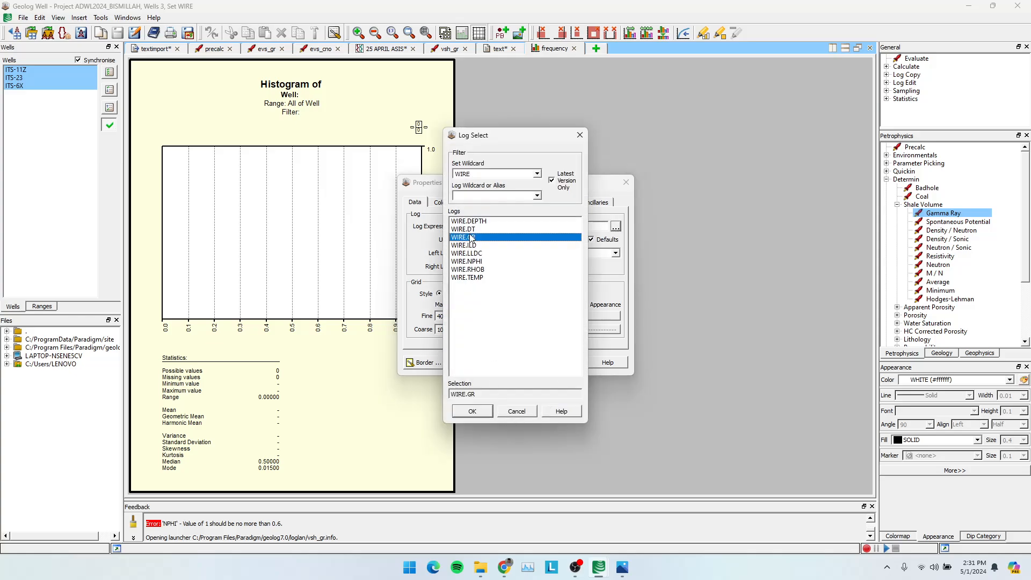
click(472, 411)
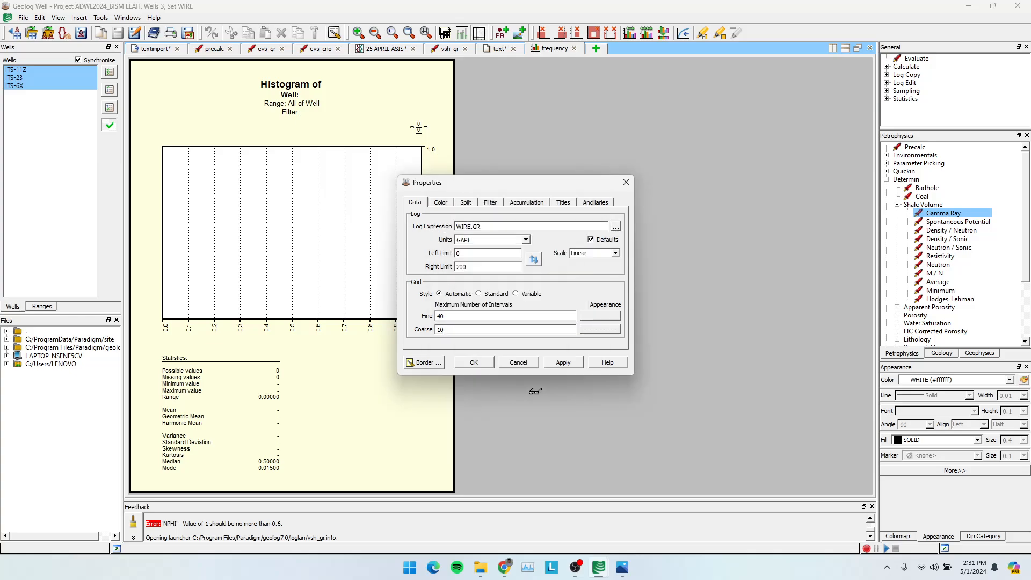
click(563, 362)
click(474, 362)
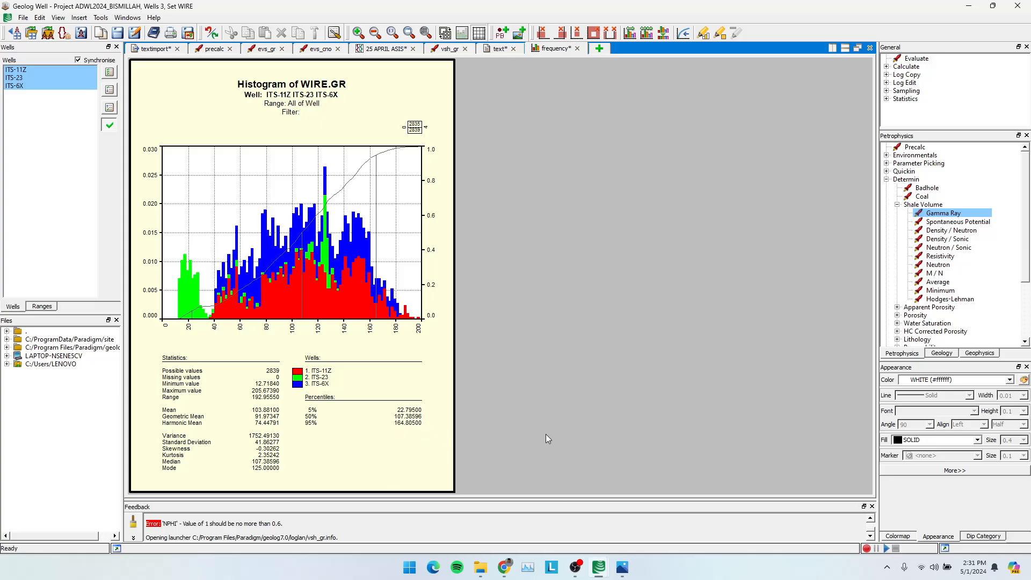
Switch to Notepad, write "3 WELL :" with GR MIN = 22.795 and GR MAX = 164.80, and minimize the note.
key(super)
text(note)
key(Return)
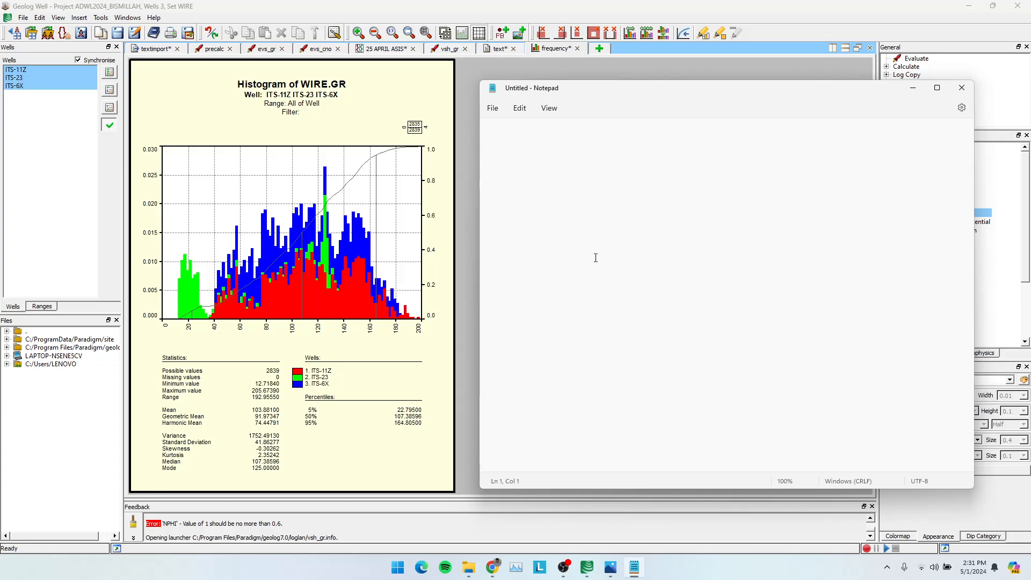
text(3 WELL :)
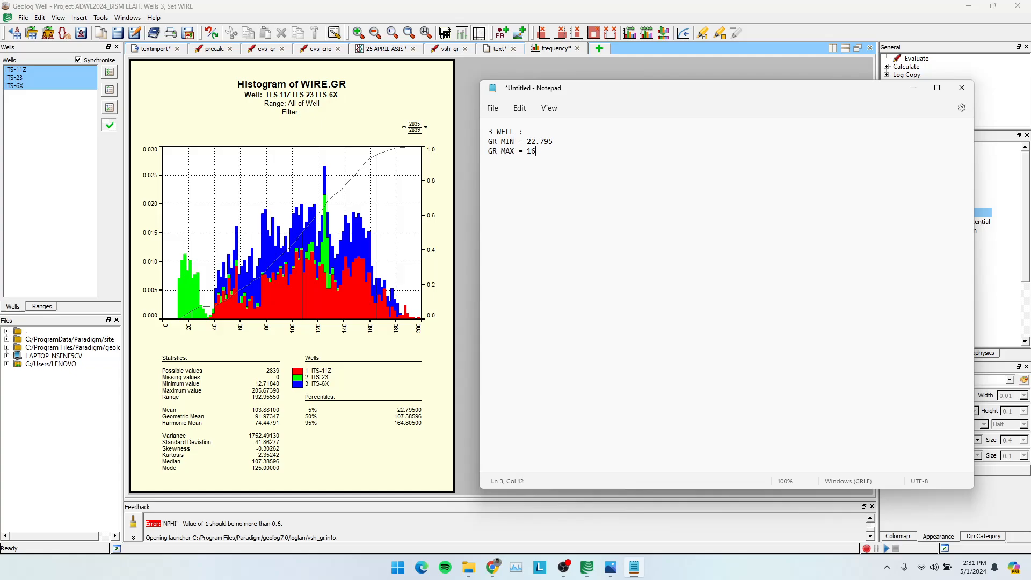
text(80)
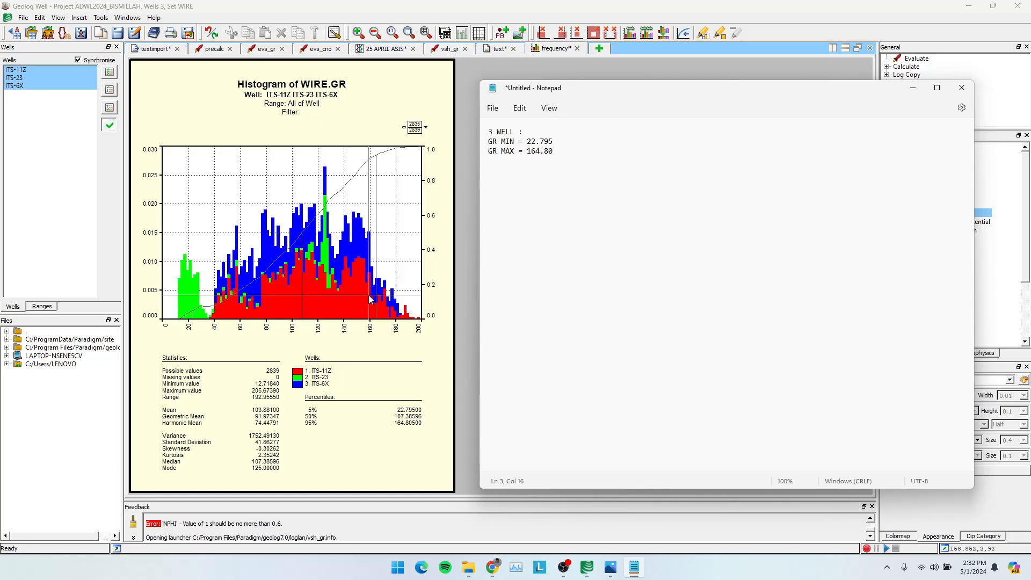
click(913, 90)
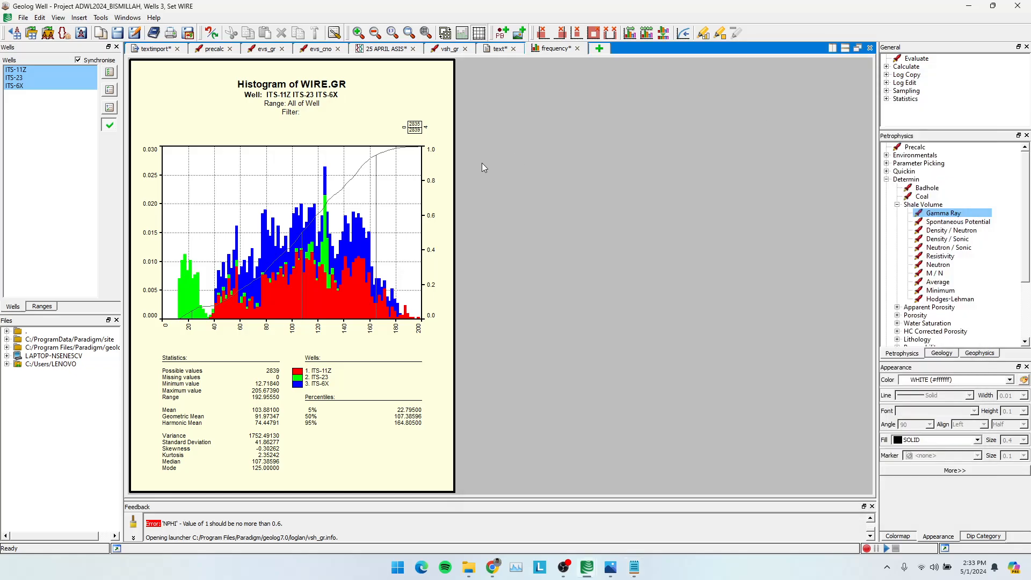
Open the vsh_gr module, switch to Notepad to copy the GR MIN value 22.795 and GR MAX value 164.80, and minimize the note.
click(445, 48)
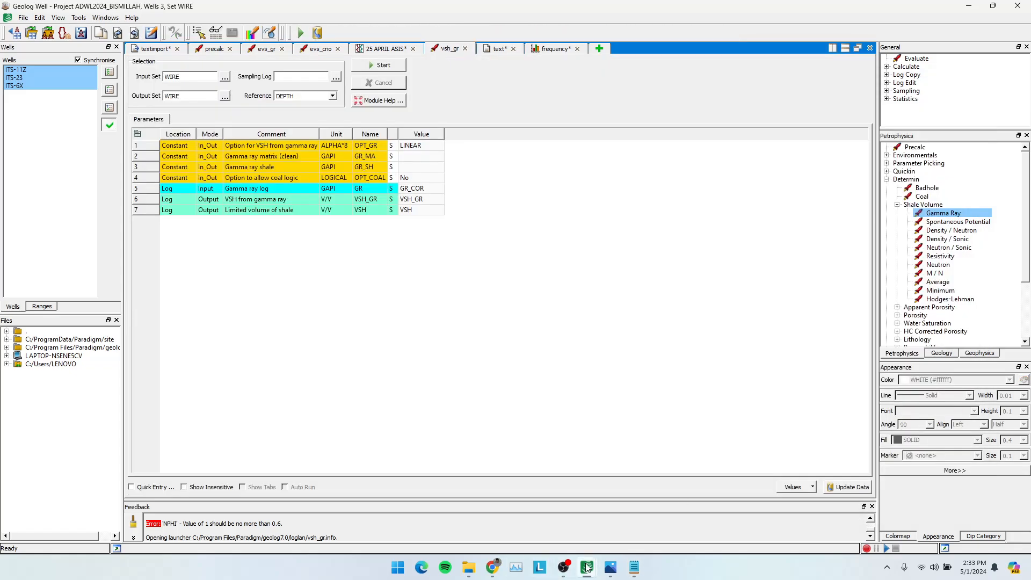
click(634, 567)
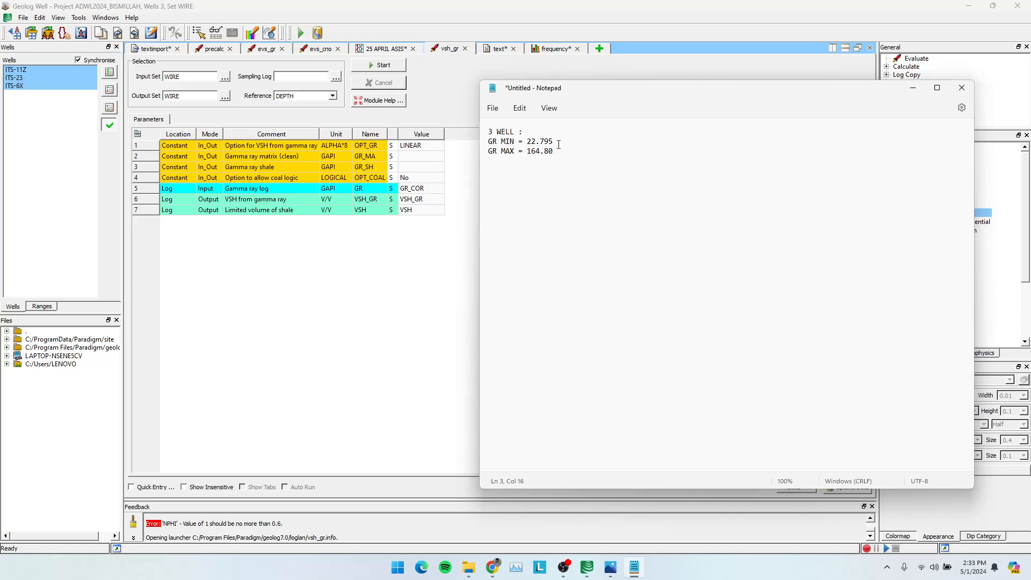
drag(556, 143, 527, 143)
right_click(534, 145)
click(542, 141)
click(558, 151)
click(912, 92)
Set the vsh_gr gamma ray matrix GR_MA to 22.795 and the gamma ray shale GR_SH to 164.80.
double_click(421, 157)
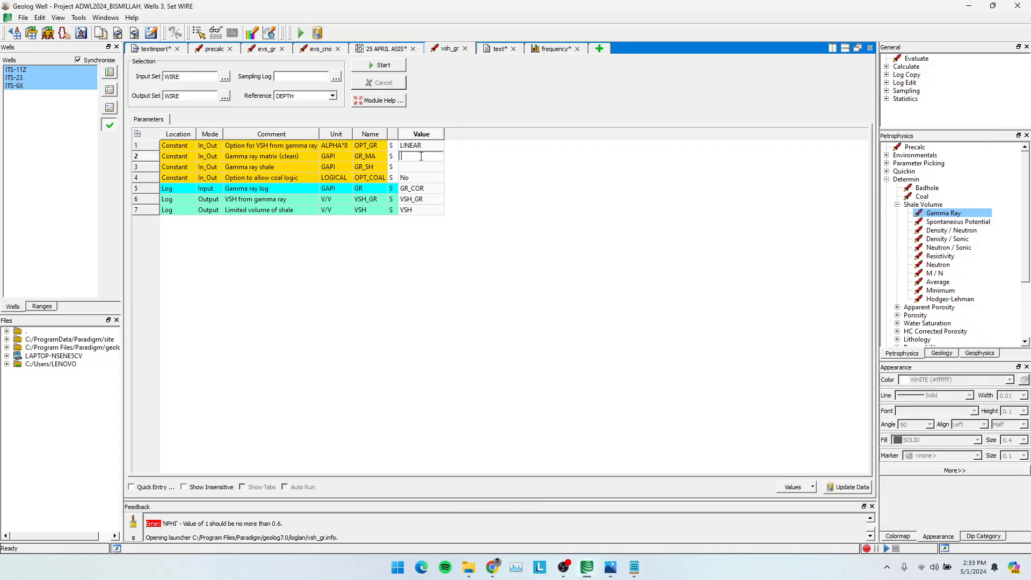
key(super+v)
click(429, 295)
double_click(409, 168)
key(super+v)
click(422, 256)
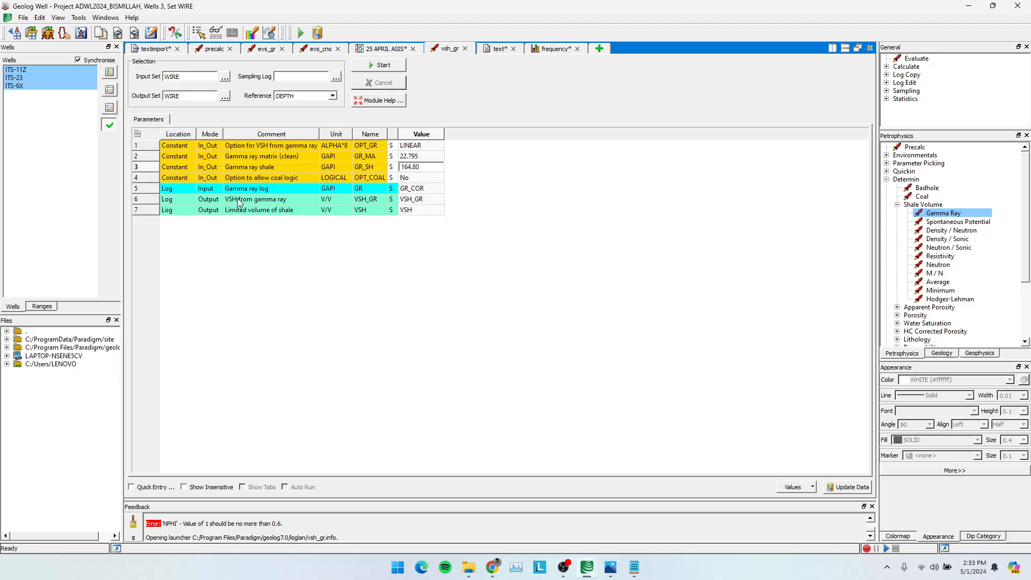
Set the vsh_gr output set to KUANTITATIF, run the module for the three wells and check its feedback messages.
click(225, 98)
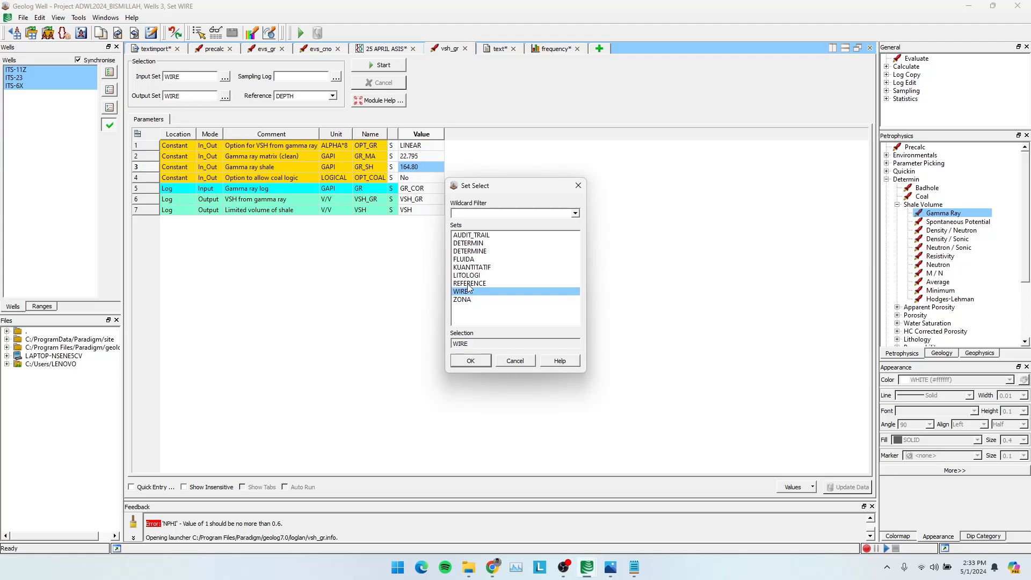
click(472, 268)
click(472, 363)
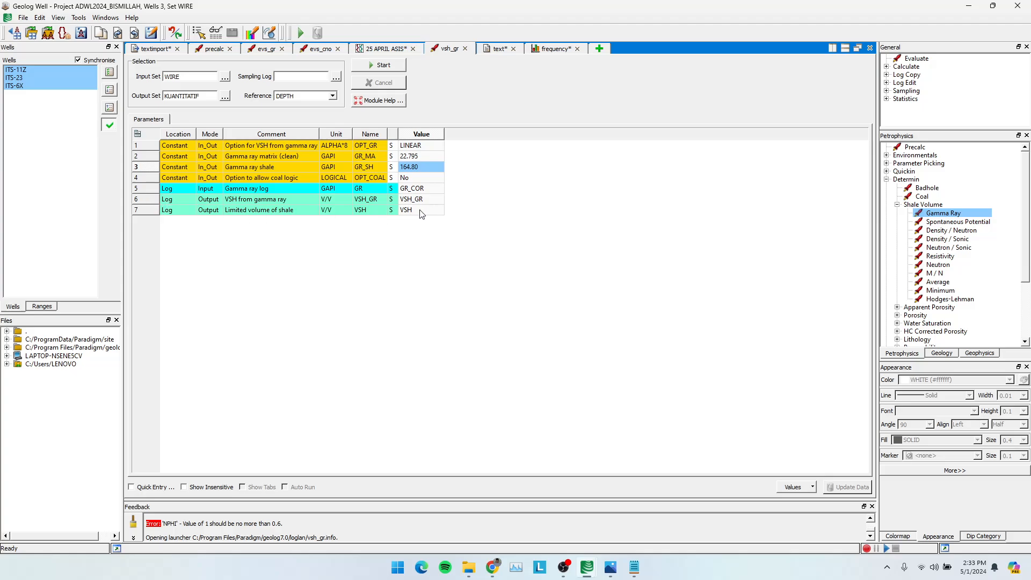
click(383, 66)
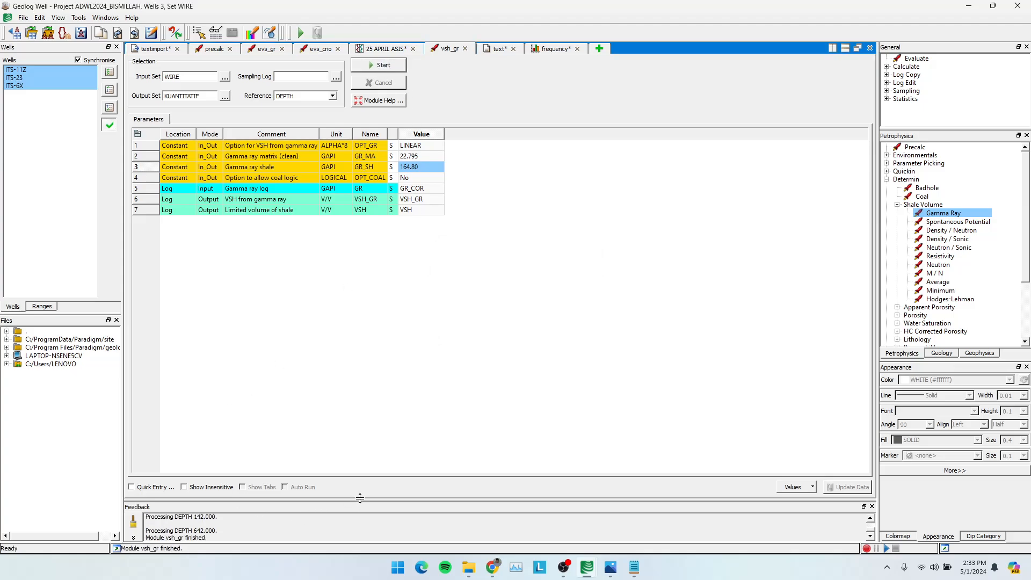
drag(360, 498, 384, 214)
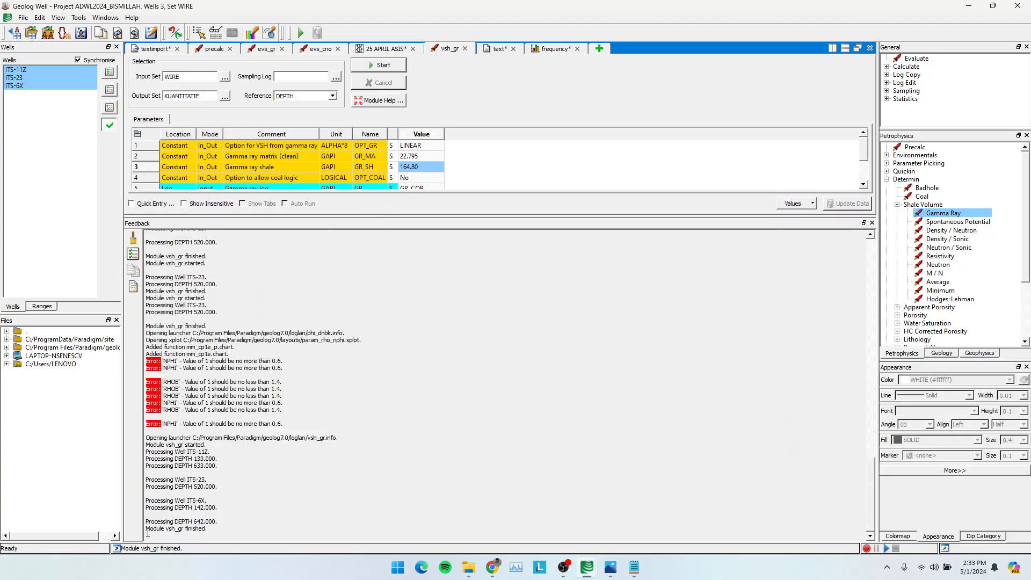
drag(148, 533, 149, 532)
drag(411, 224, 402, 517)
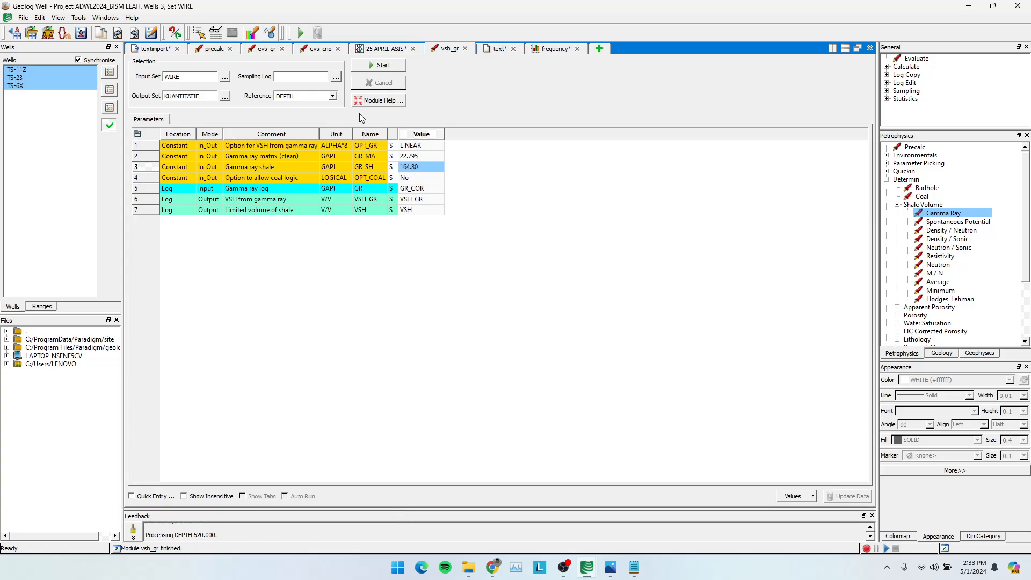
Insert a new wireline track beside the gamma ray track in the 25 APRIL ASIS layout.
click(380, 51)
right_click(226, 76)
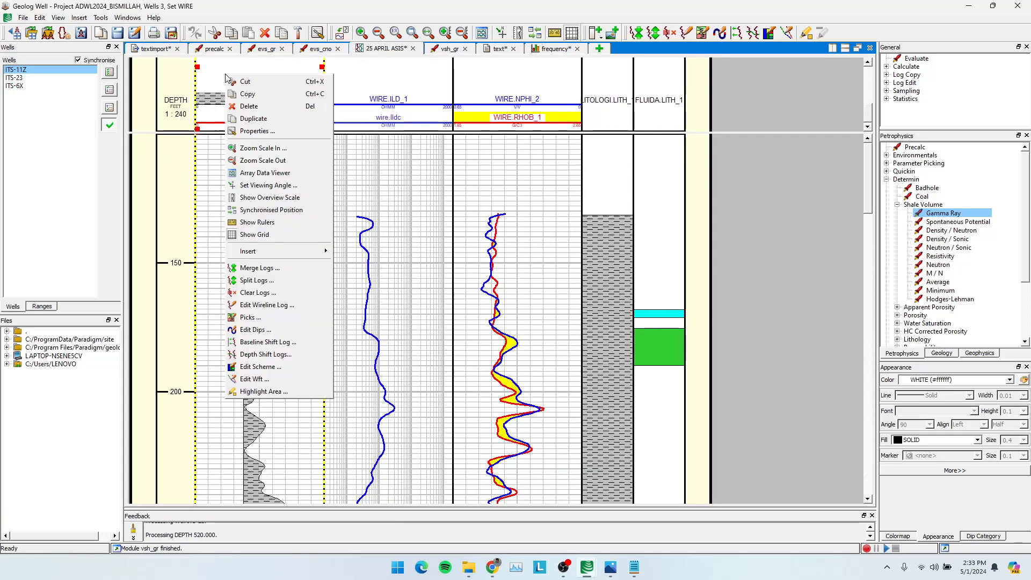
mouse_move(258, 253)
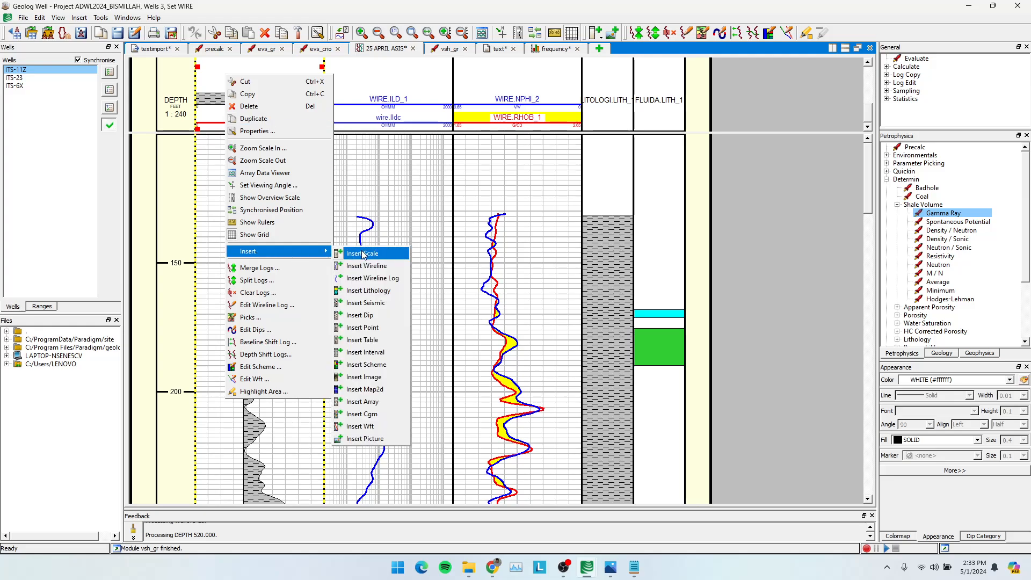
click(367, 267)
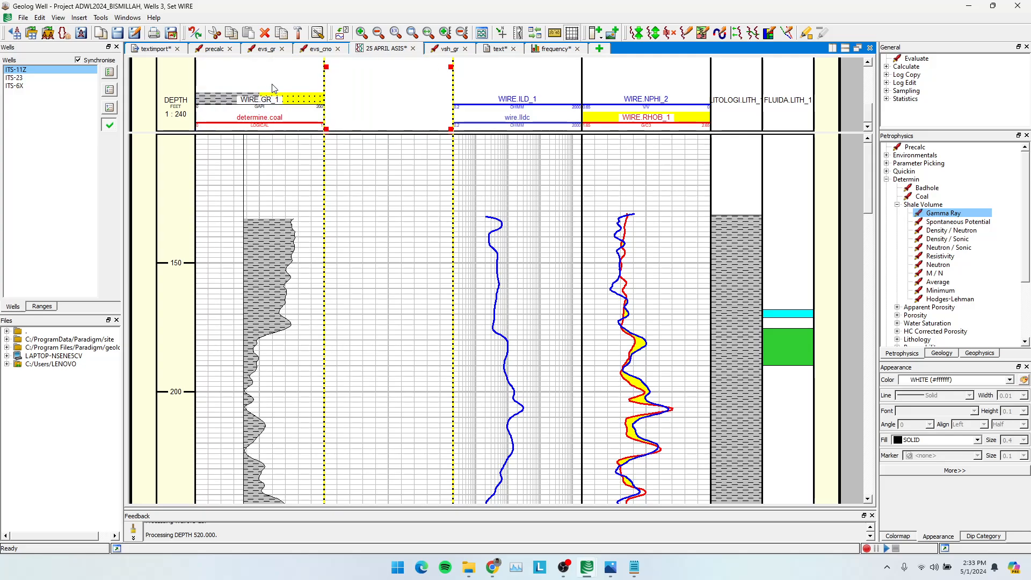
double_click(400, 109)
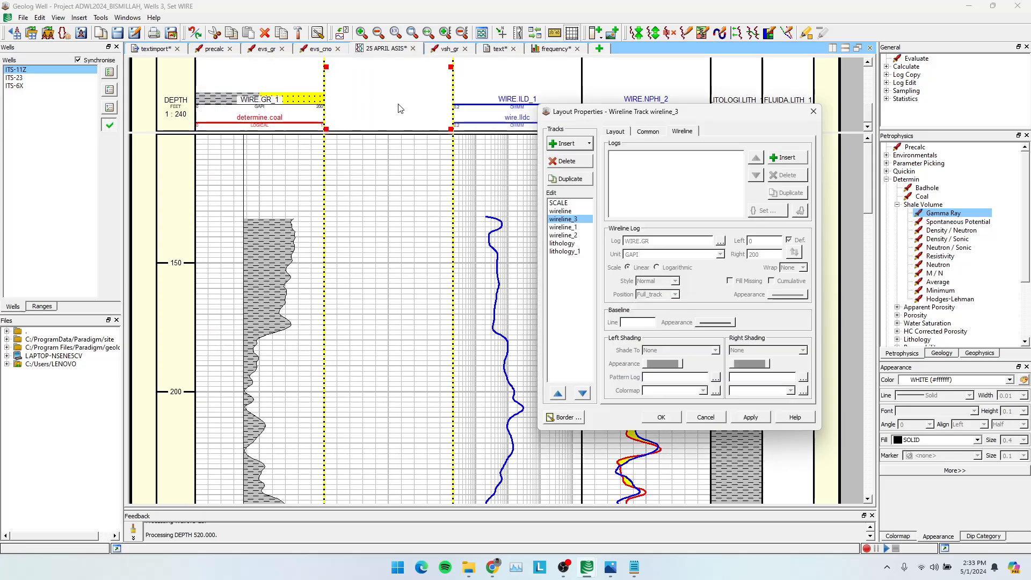
click(567, 219)
click(814, 112)
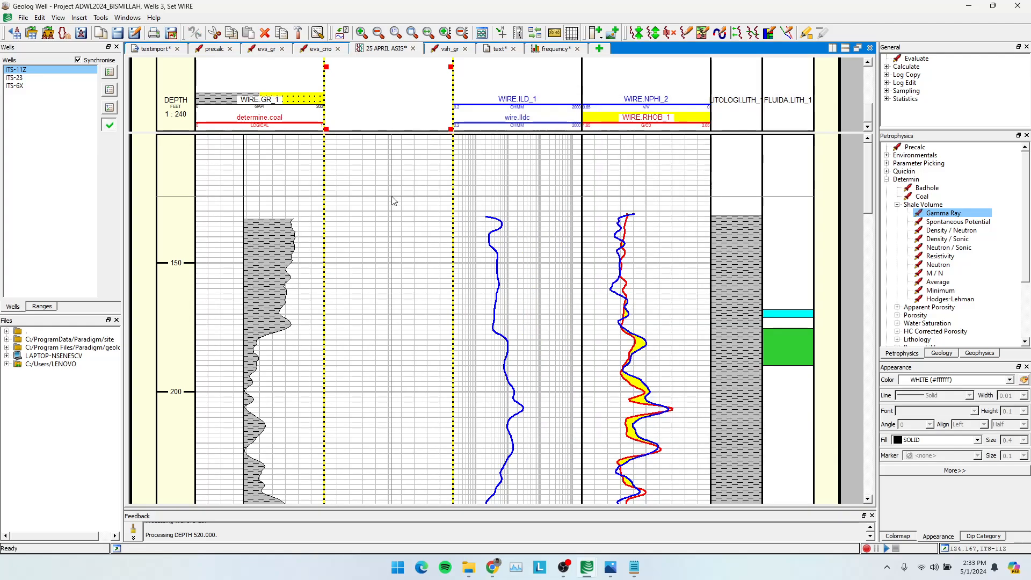
Move the new empty wireline track ahead of the gamma ray track, directly after the depth scale.
double_click(393, 200)
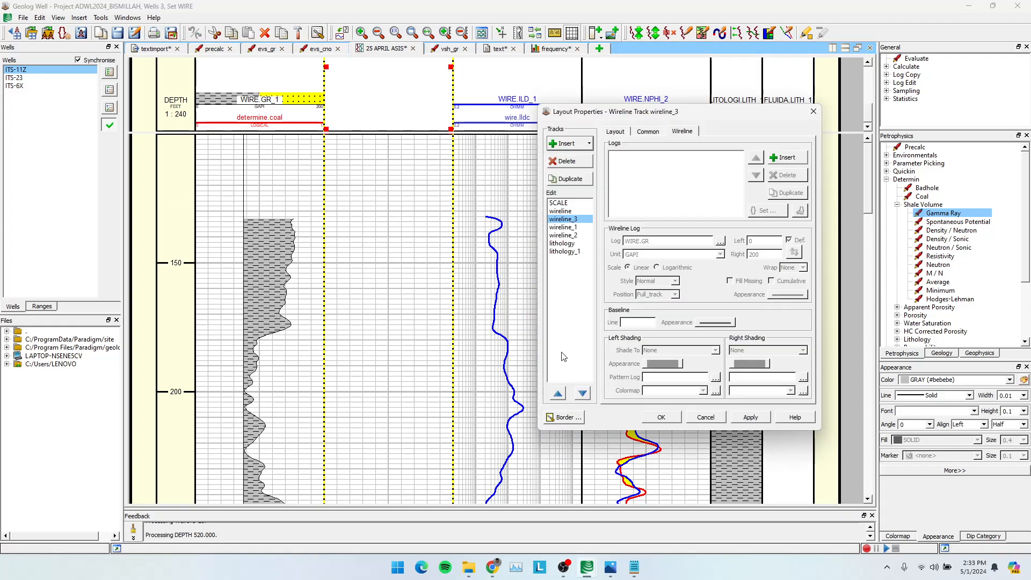
click(559, 393)
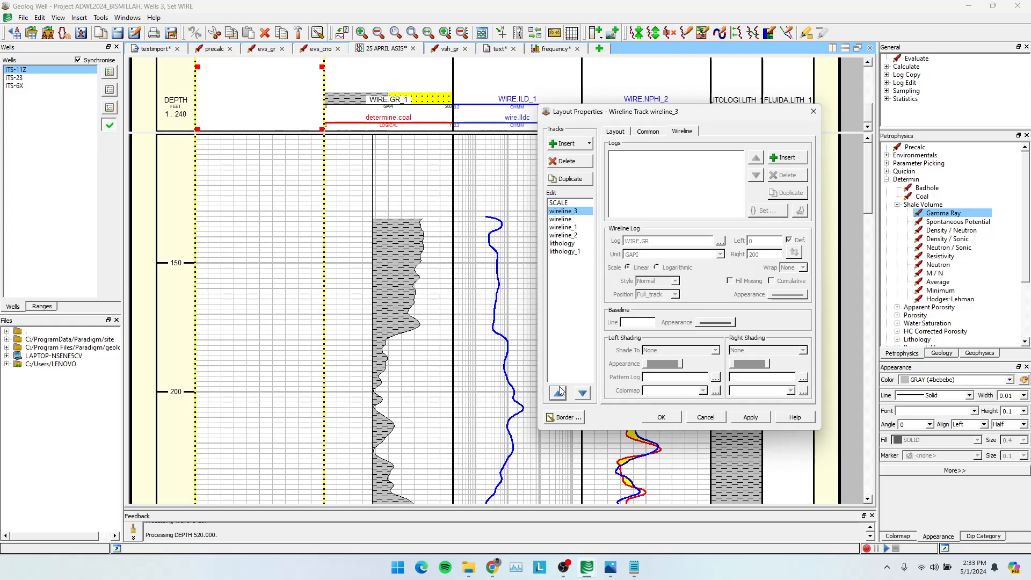
click(665, 418)
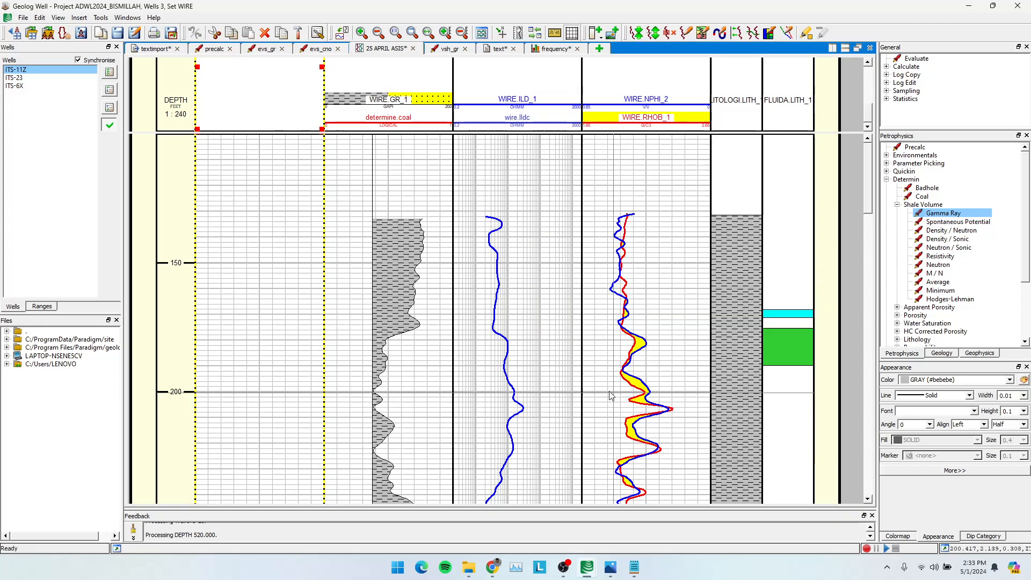
With well ITS-11Z selected, insert the VSH log from the KUANTITATIF set into the new empty wireline track.
click(17, 86)
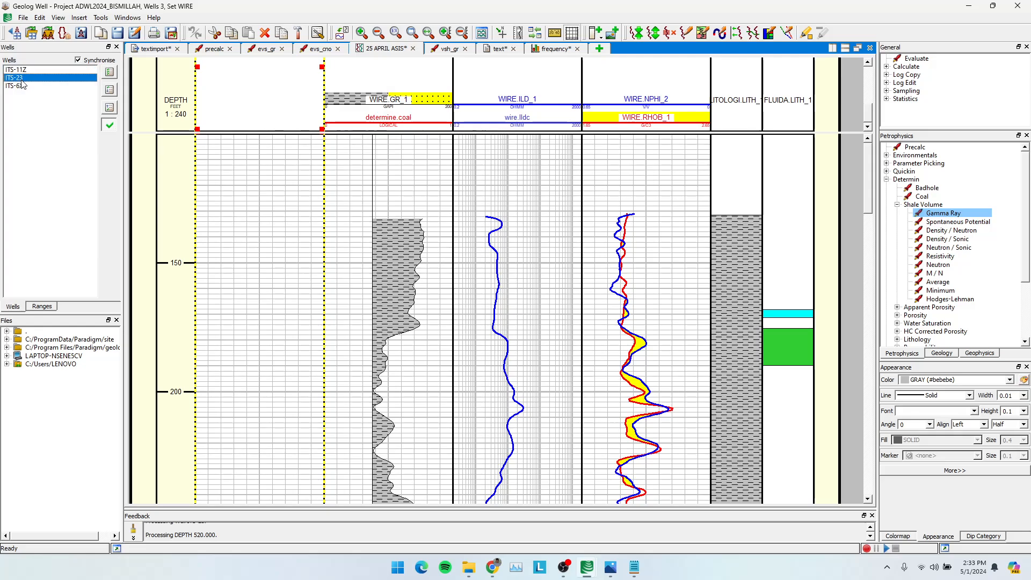
click(16, 69)
double_click(277, 208)
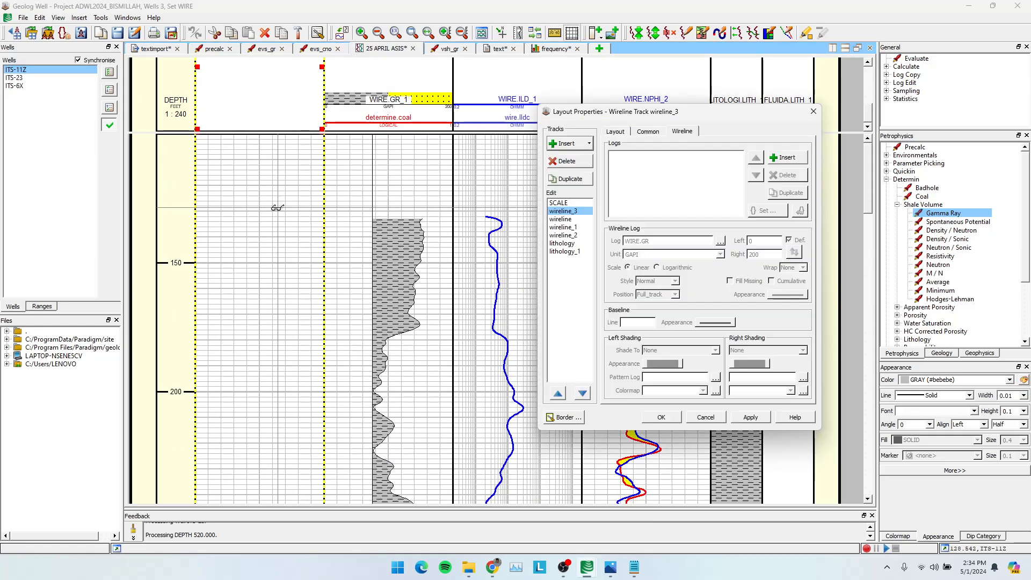
click(787, 158)
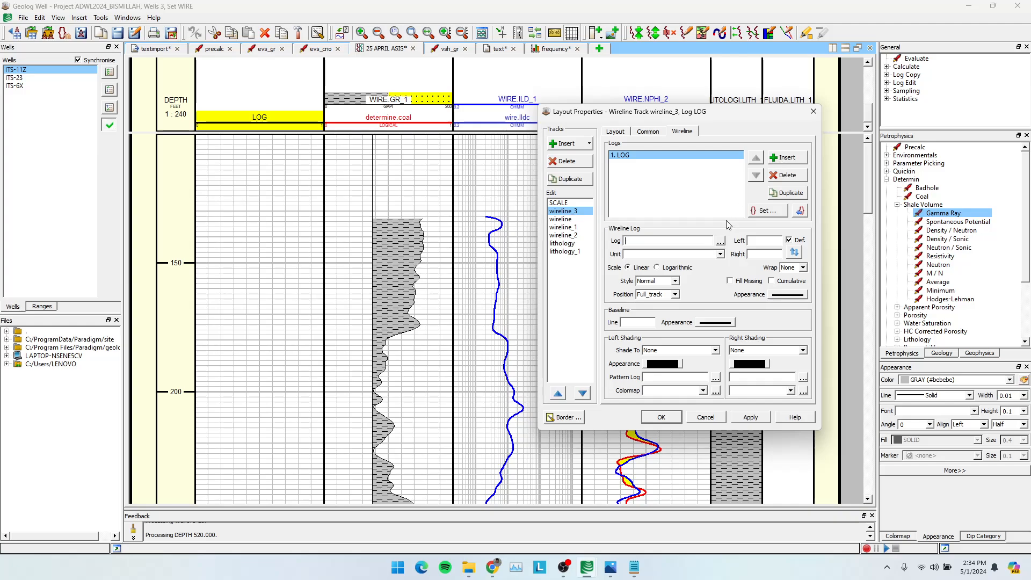
click(720, 243)
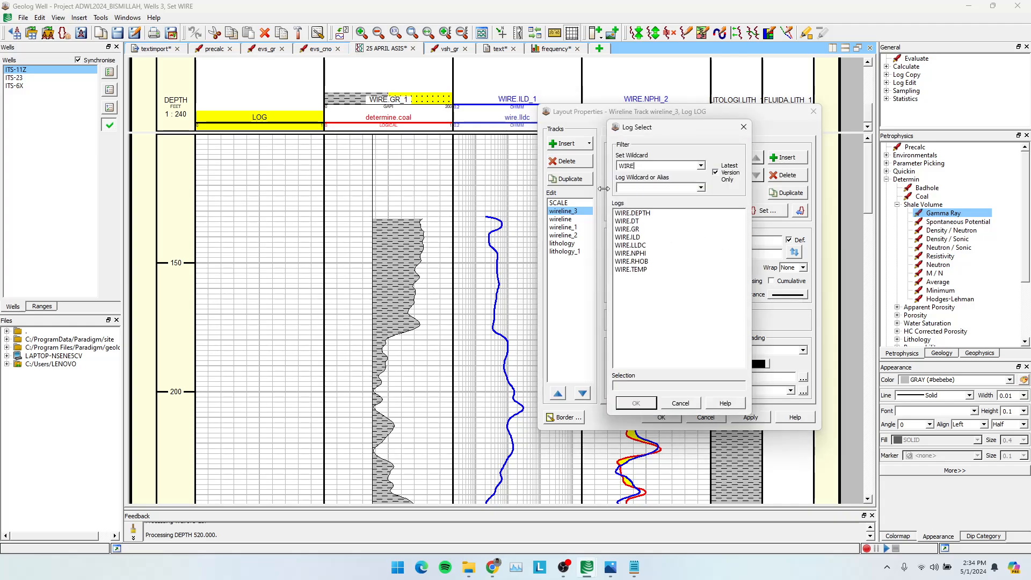
click(701, 166)
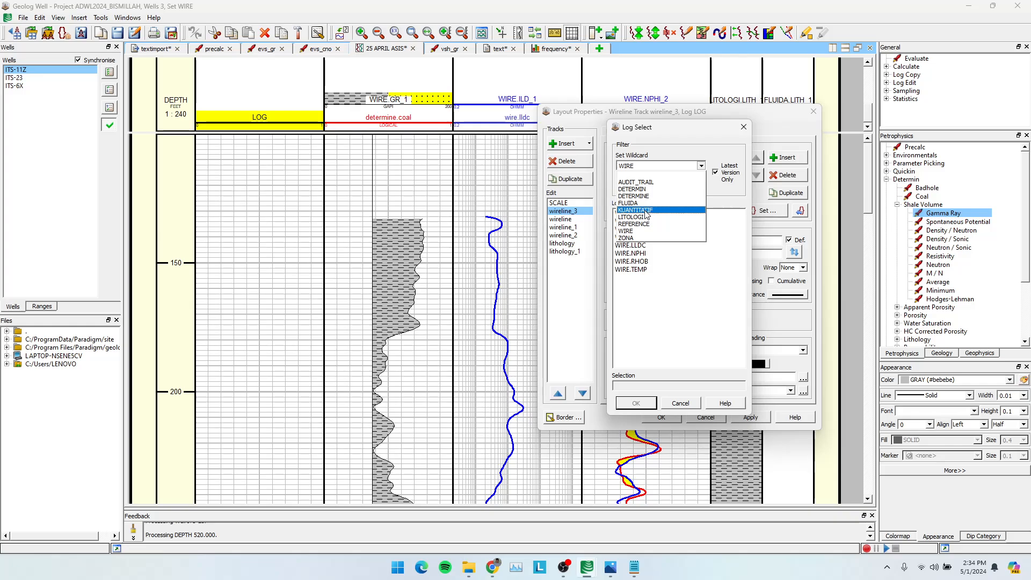
click(646, 211)
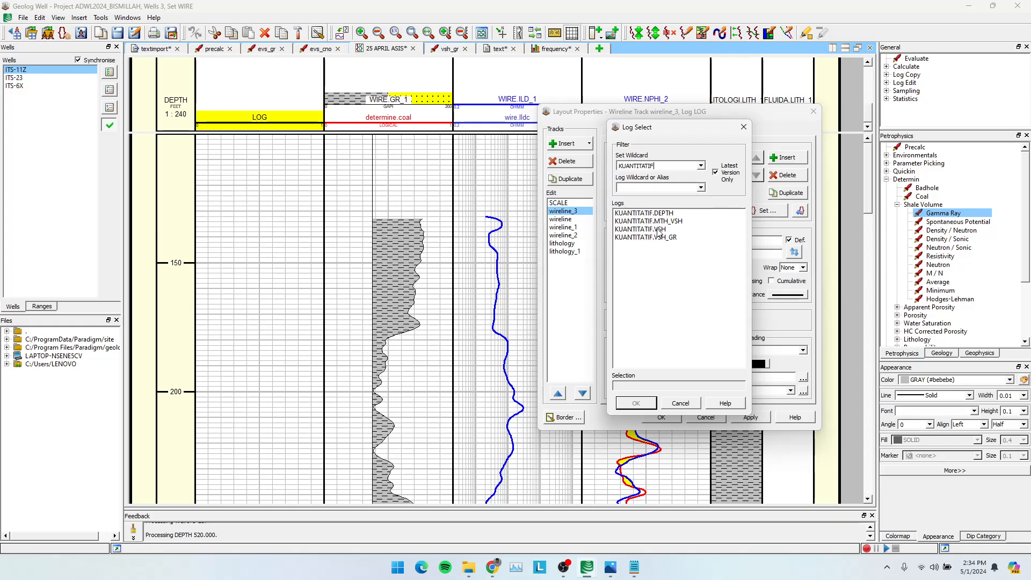
click(659, 229)
click(636, 403)
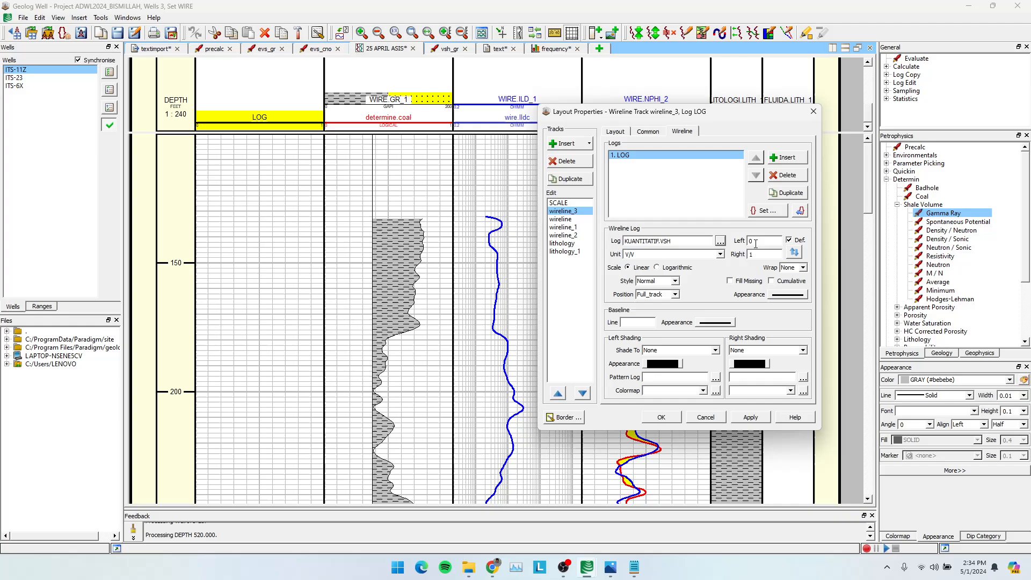
click(751, 417)
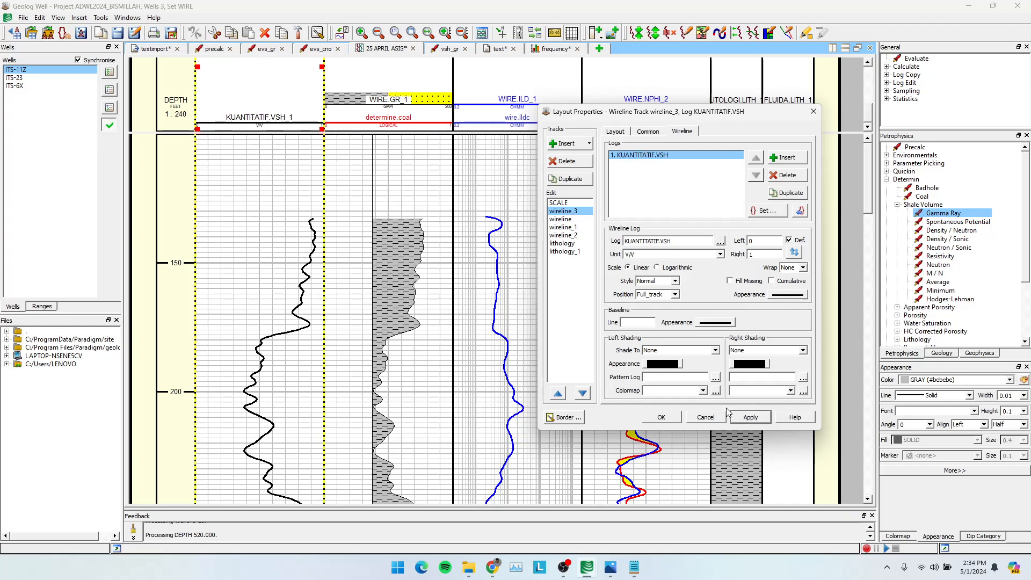
scroll(306, 242, down, 5)
scroll(307, 243, up, 5)
click(661, 417)
View the layout for the other wells, return to ITS-11Z and shade KUANTITATIF.VSH to Left_limit with the SH (Shale) fill.
click(22, 78)
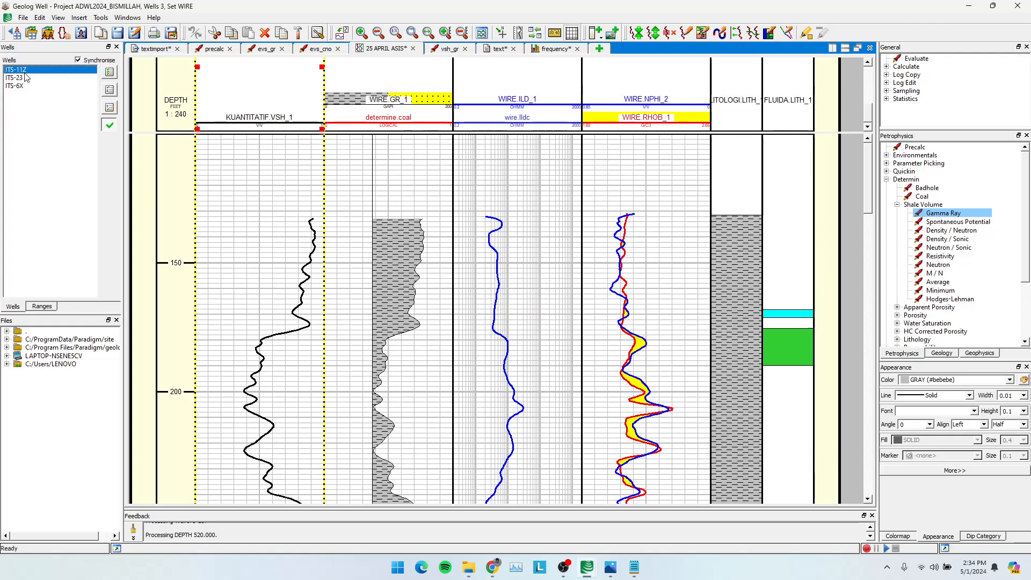
click(23, 87)
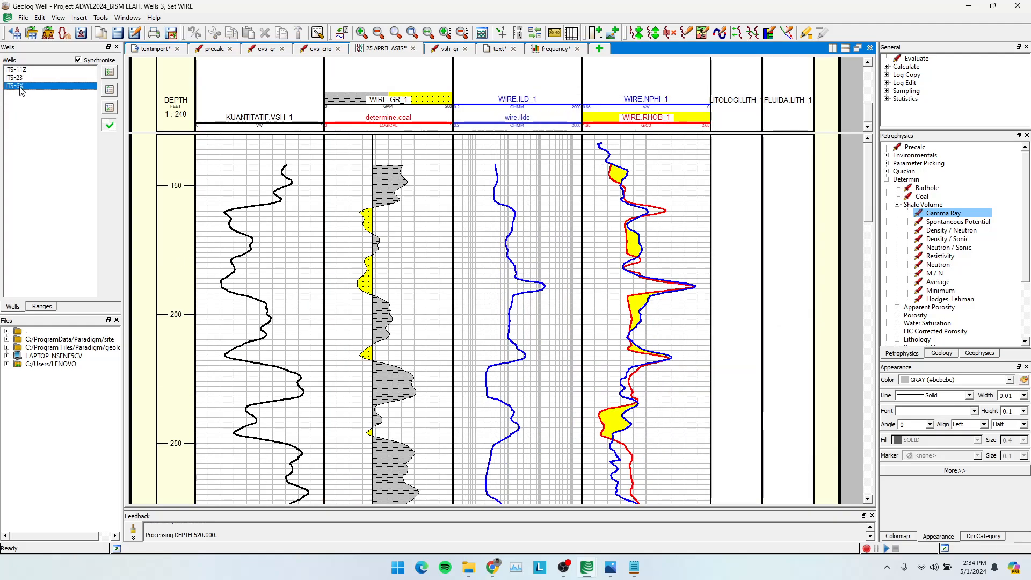
click(23, 69)
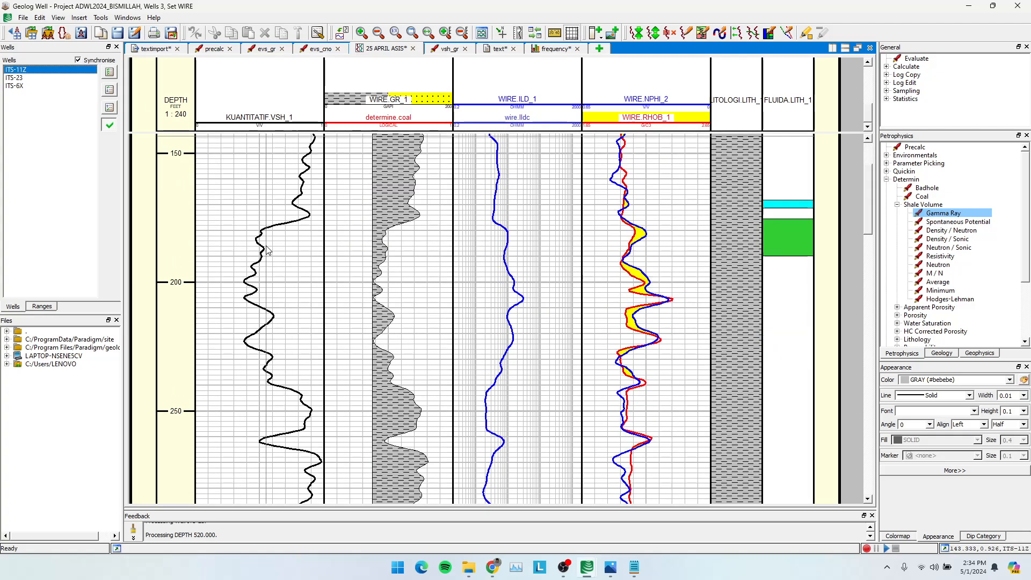
double_click(287, 283)
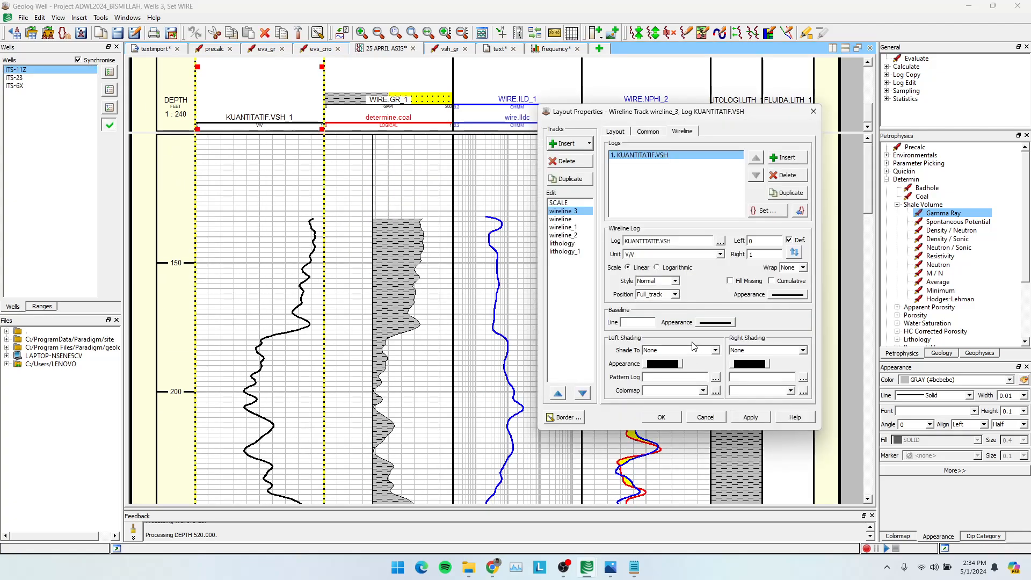
click(715, 350)
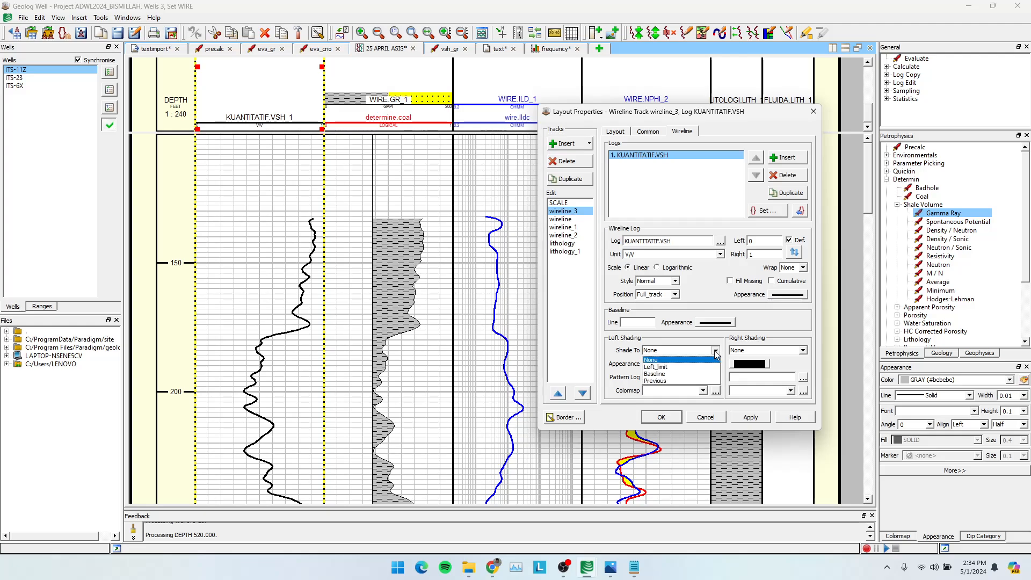
click(681, 366)
click(665, 364)
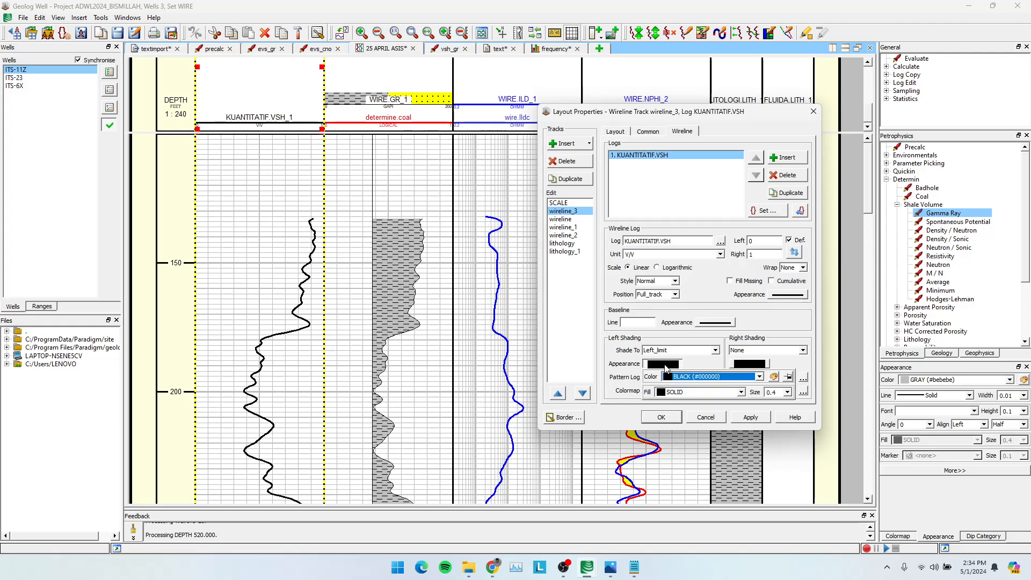
click(735, 394)
text(sh)
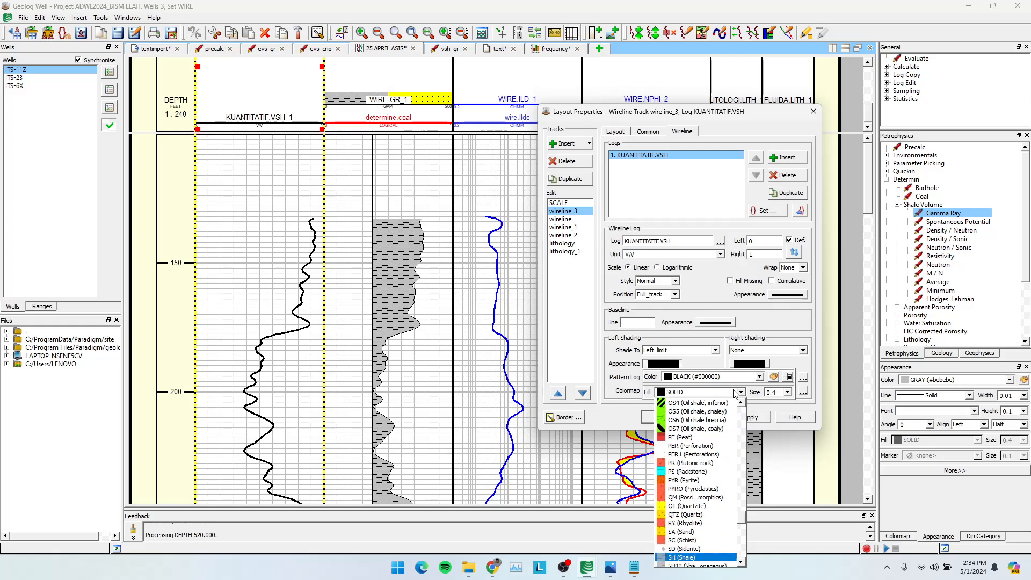
key(Return)
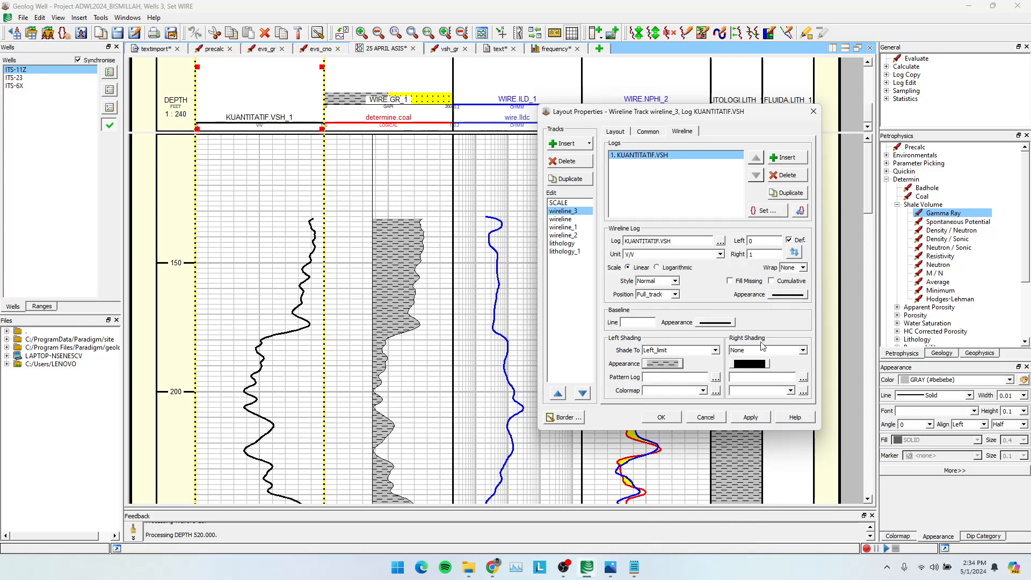
Shade KUANTITATIF.VSH to Right_limit with the SS (Sandstone) fill and apply the track properties.
click(804, 351)
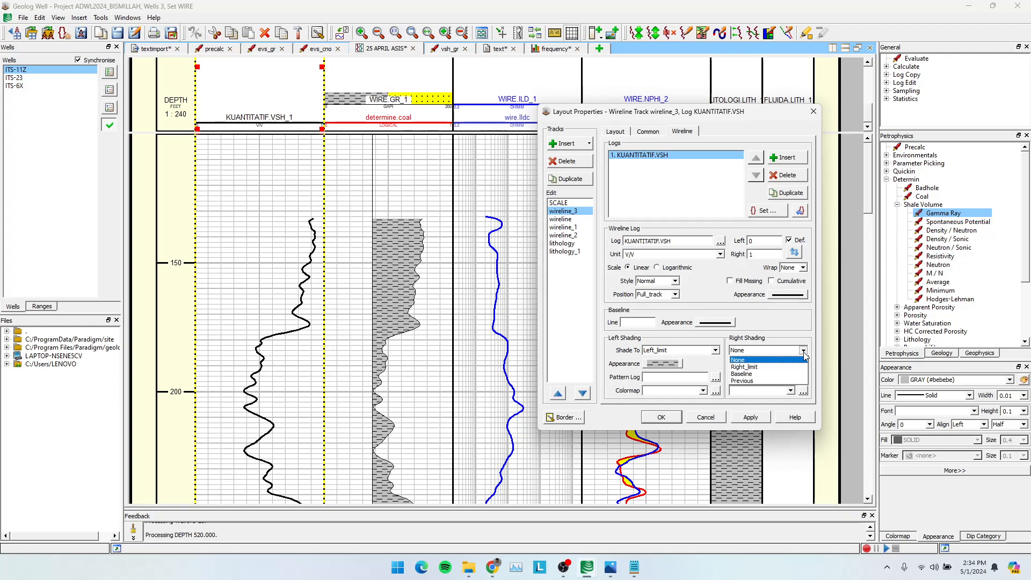
click(778, 369)
click(762, 370)
click(772, 392)
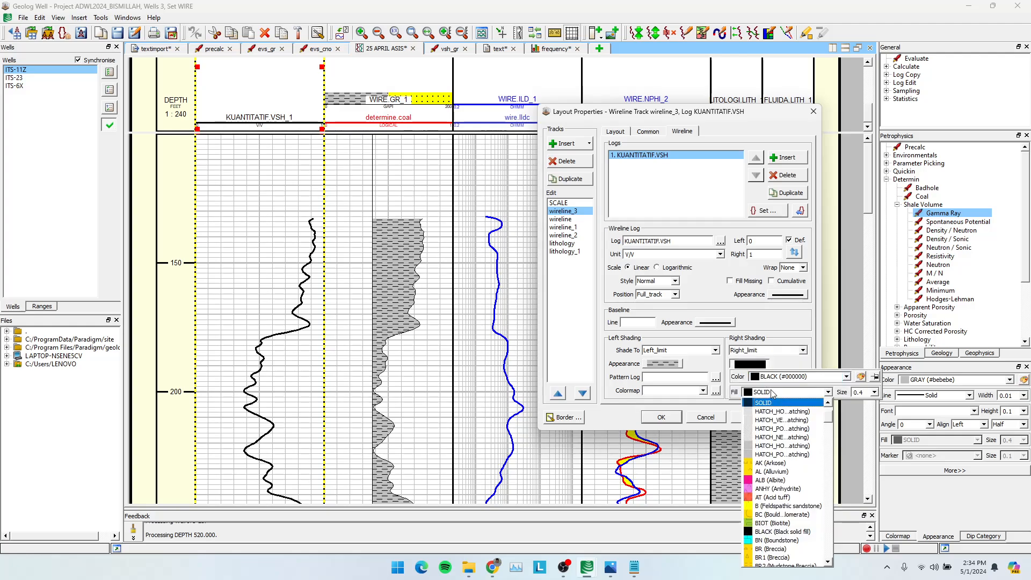
text(sa)
scroll(776, 505, down, 8)
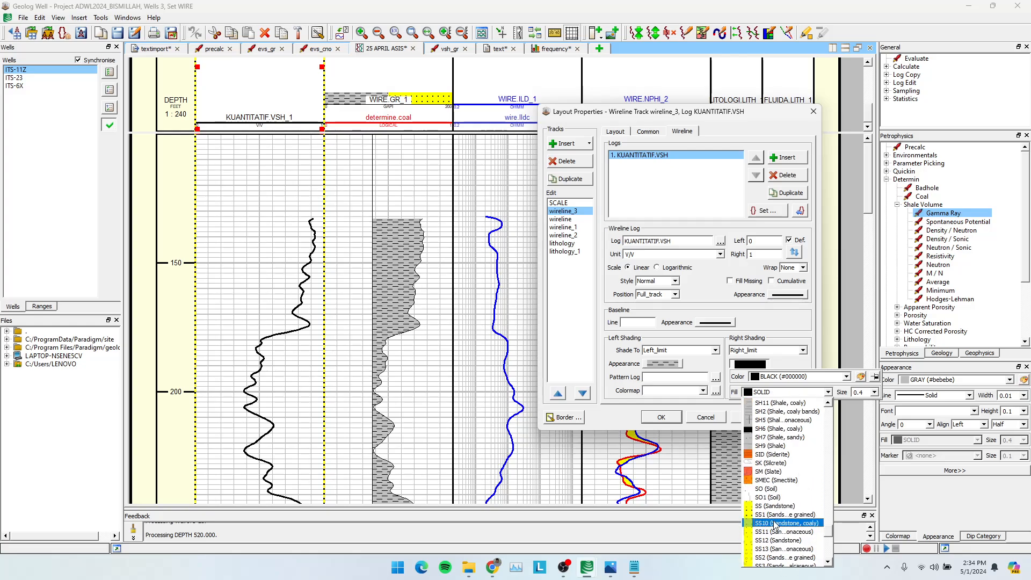
click(774, 506)
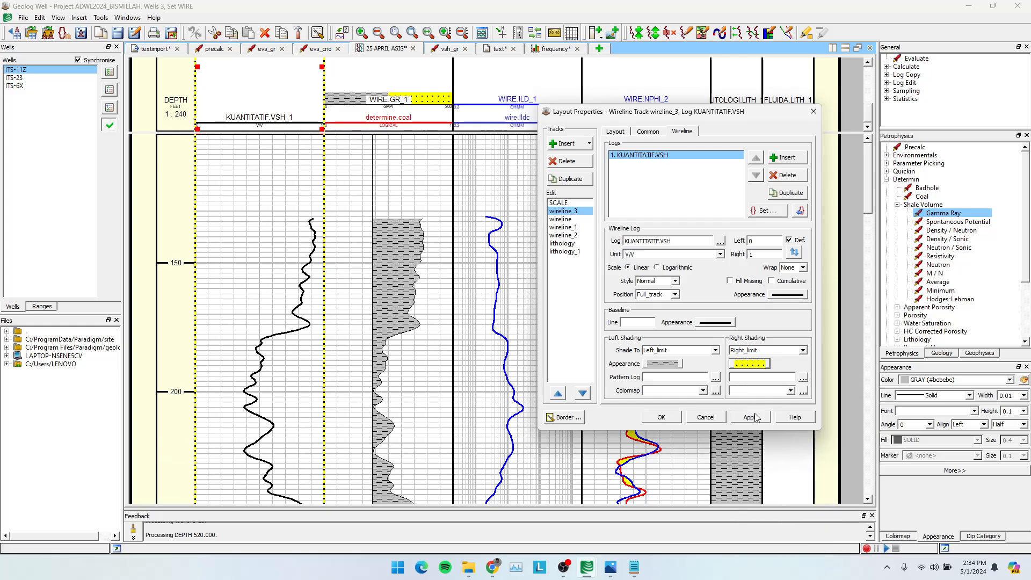
click(755, 417)
click(661, 418)
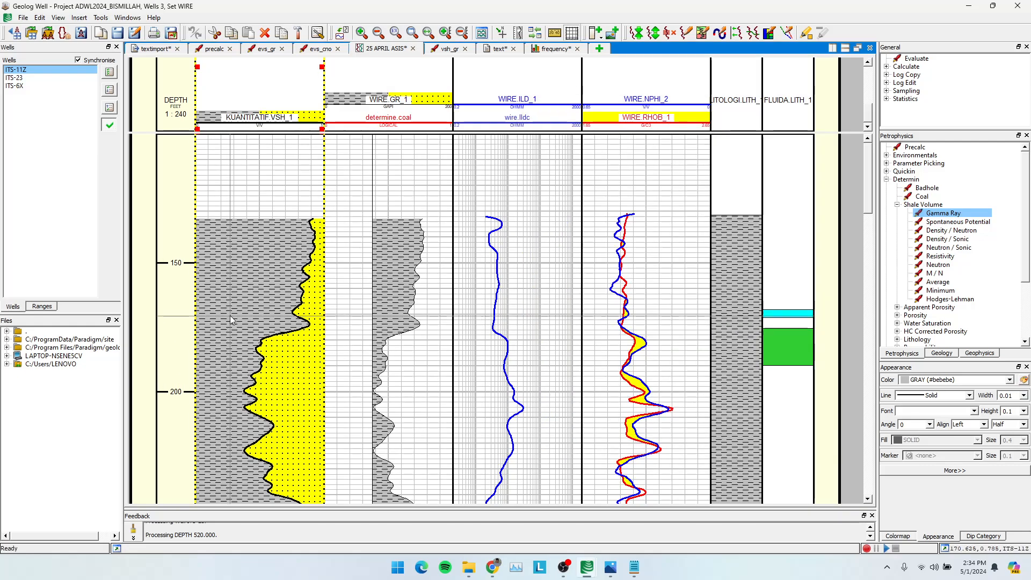
Check the shaded track in ITS-23 and ITS-6X, return to ITS-11Z and add the WIRE.GR log to the VSH track.
scroll(230, 316, down, 3)
click(17, 77)
click(20, 86)
click(27, 70)
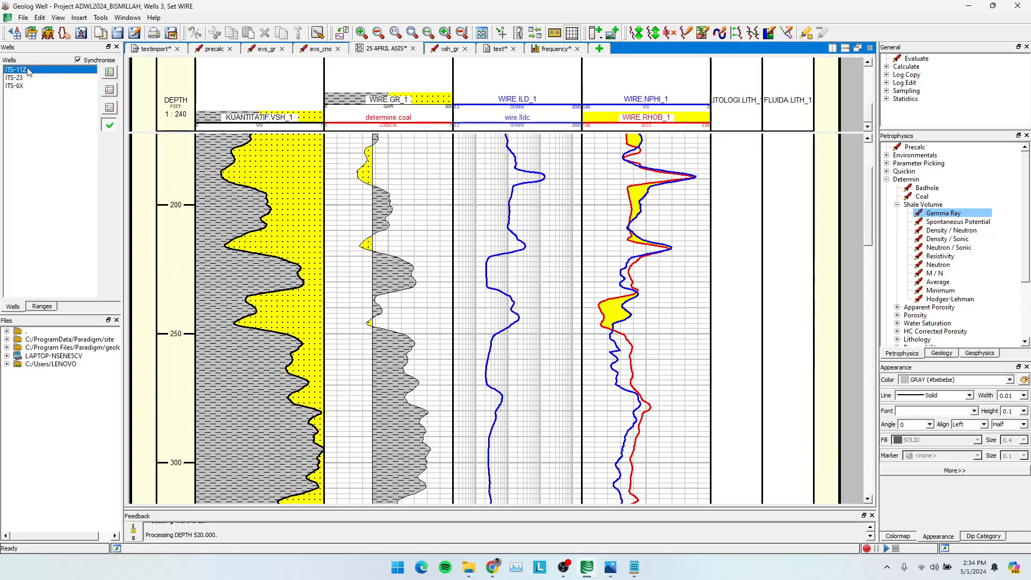
scroll(271, 263, up, 3)
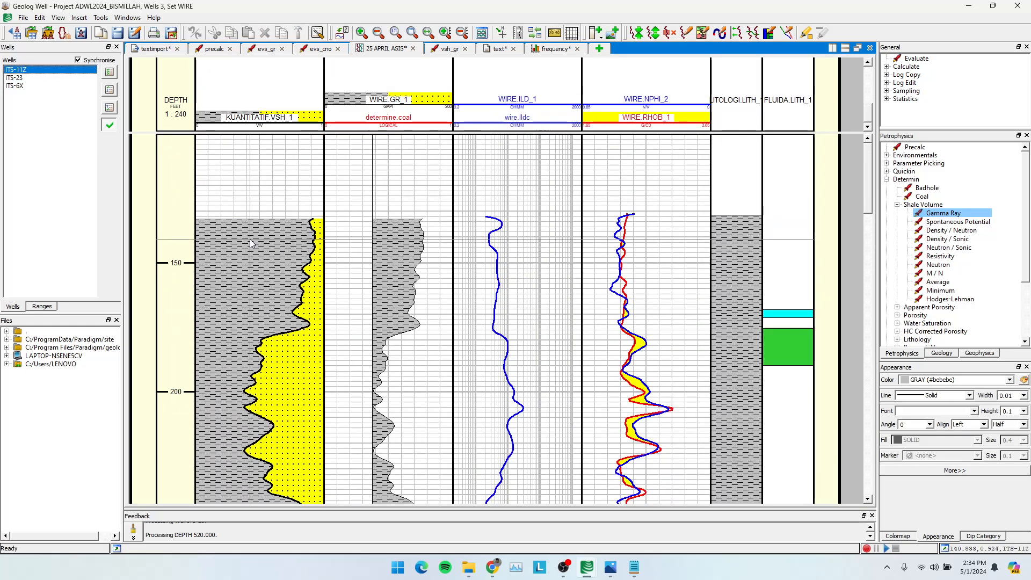
double_click(271, 263)
click(789, 157)
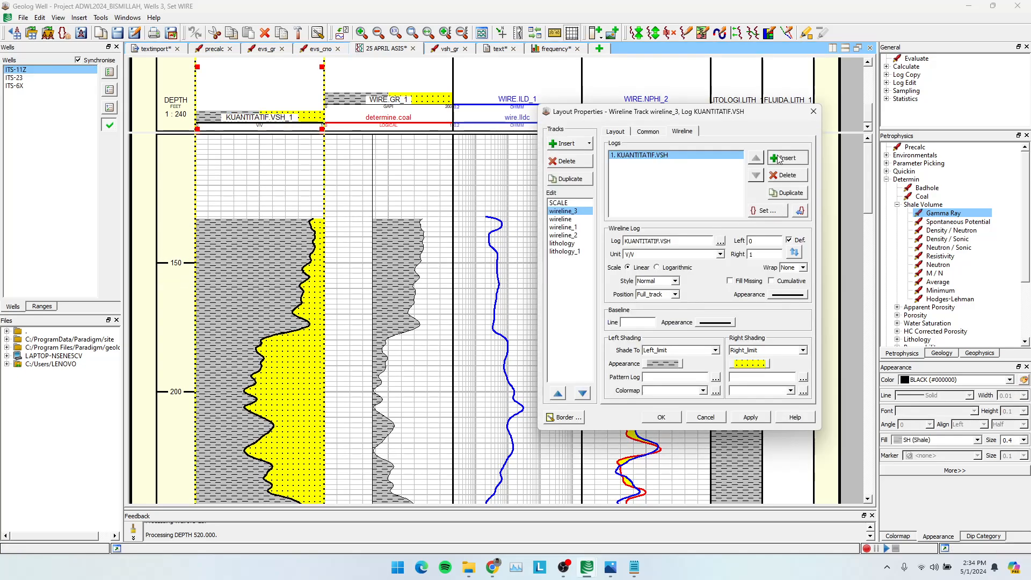
click(721, 241)
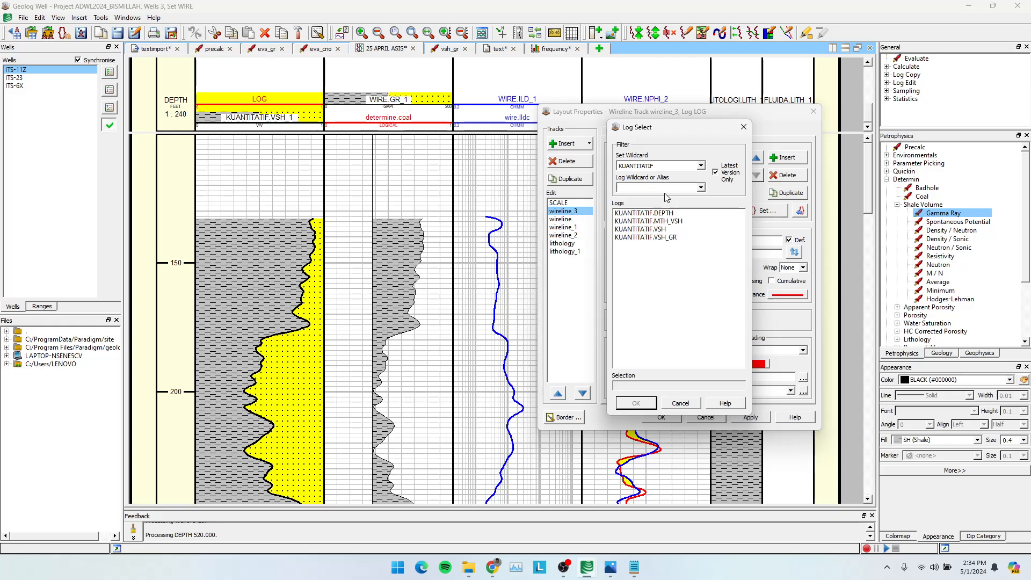
click(702, 166)
click(643, 232)
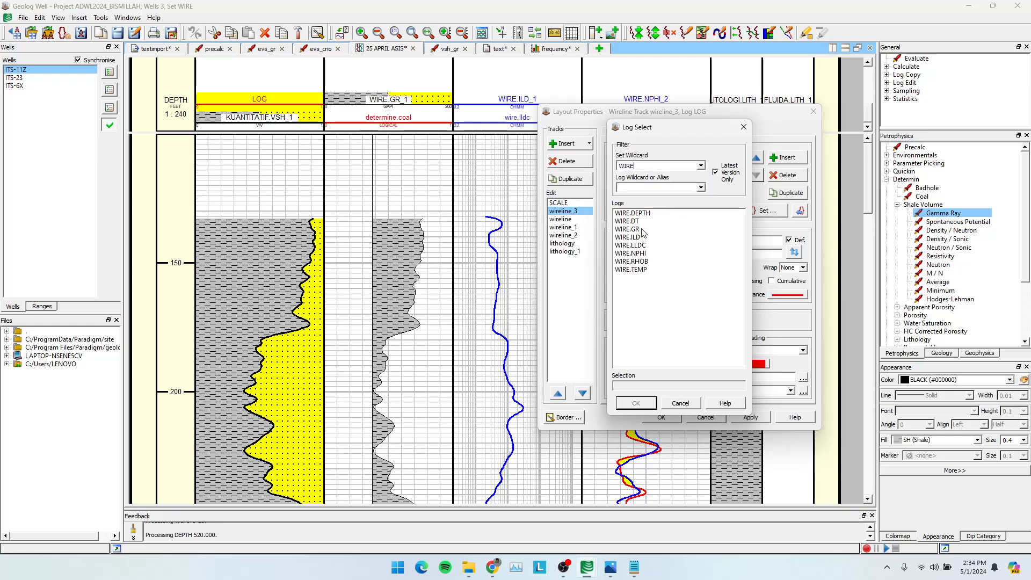
click(631, 229)
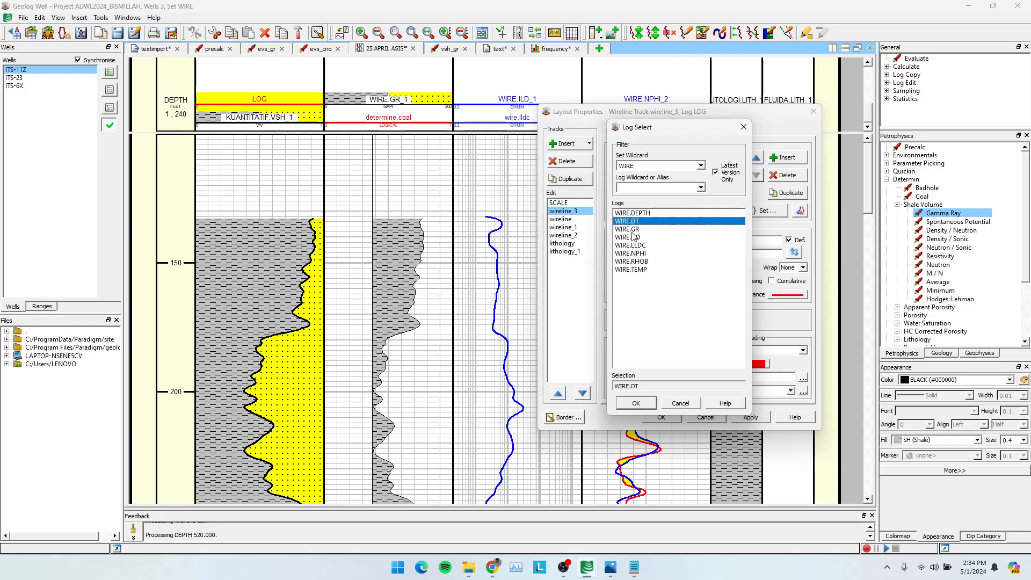
click(639, 402)
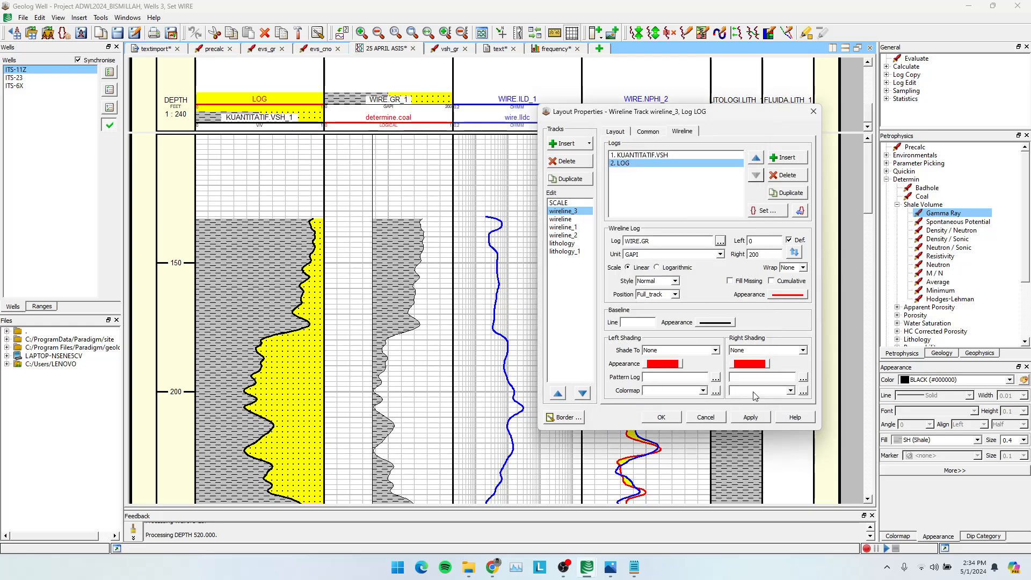
click(757, 419)
click(662, 417)
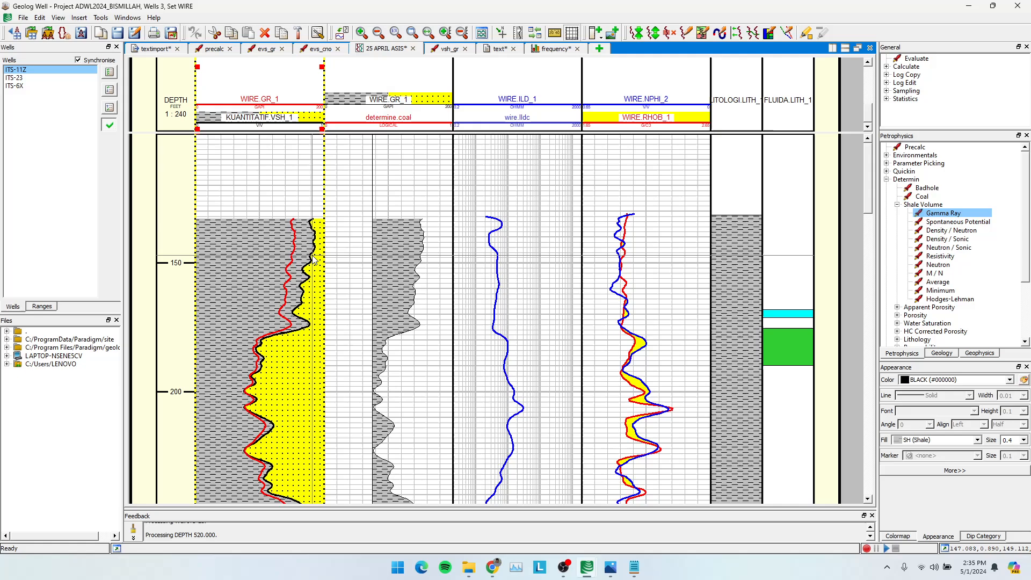
Compare the VSH curve with the overlaid gamma ray curve along the depth of wells ITS-11Z, ITS-23 and ITS-6X.
scroll(295, 301, down, 20)
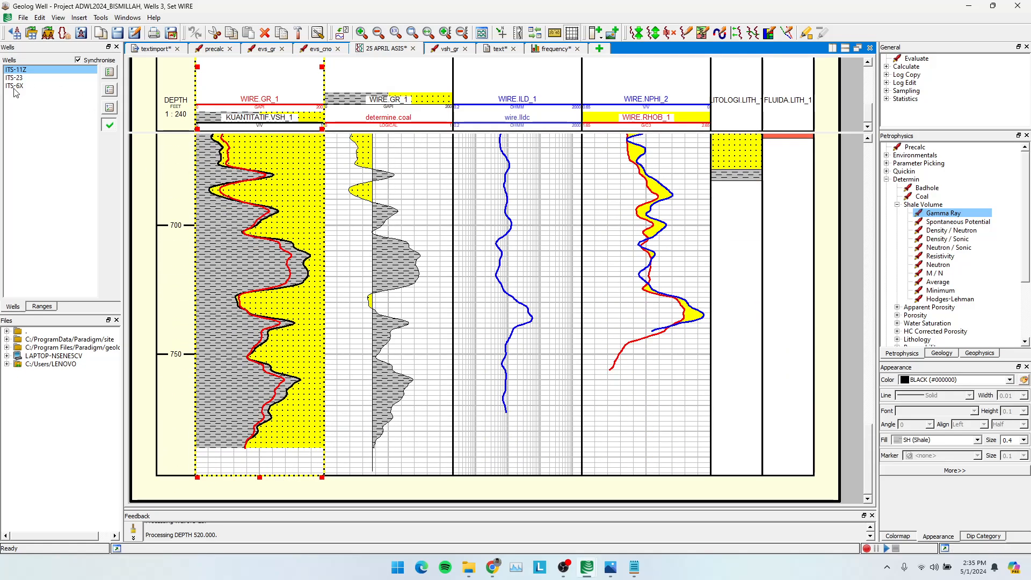
click(15, 87)
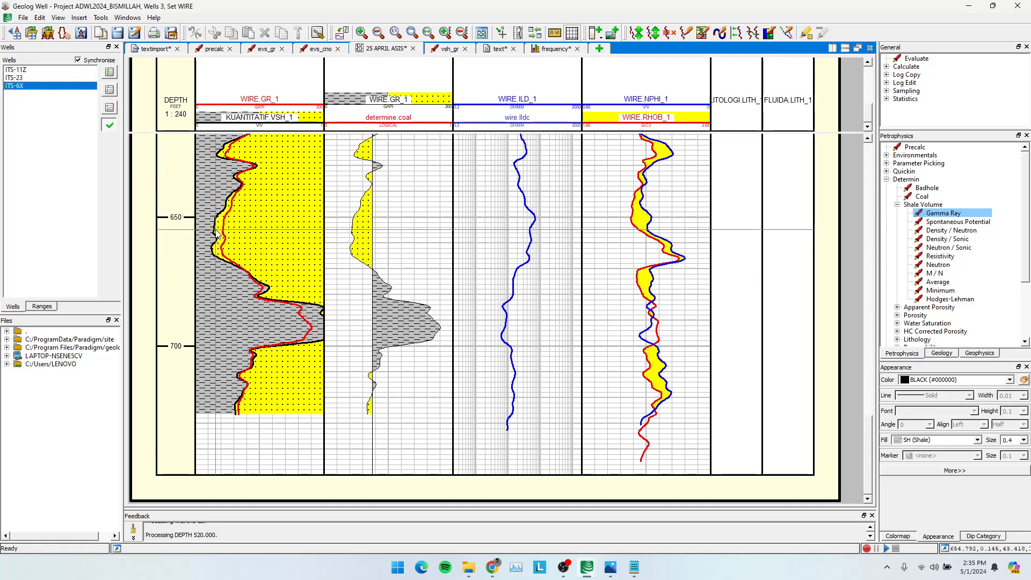
click(46, 70)
scroll(253, 295, up, 7)
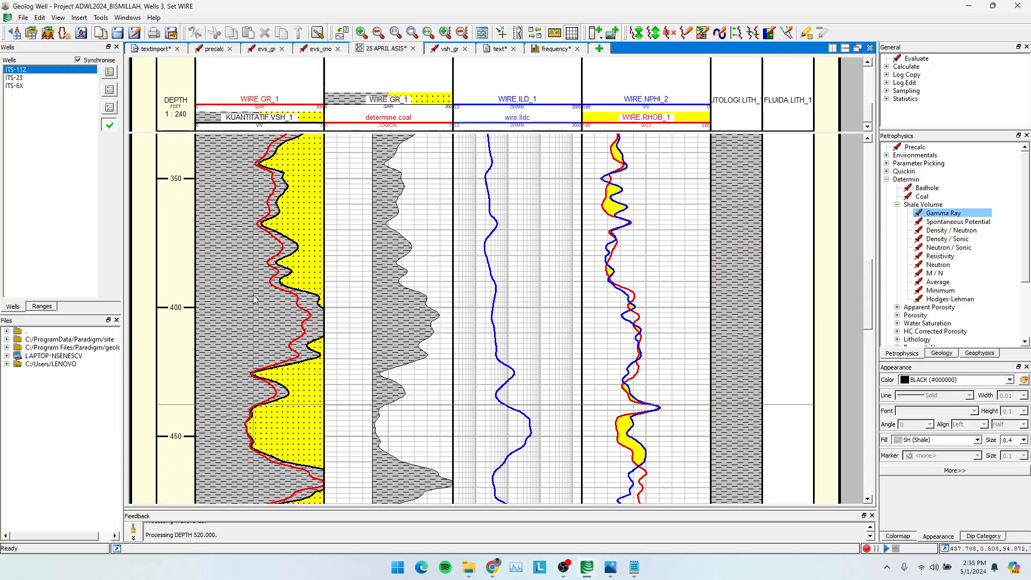
scroll(253, 295, up, 7)
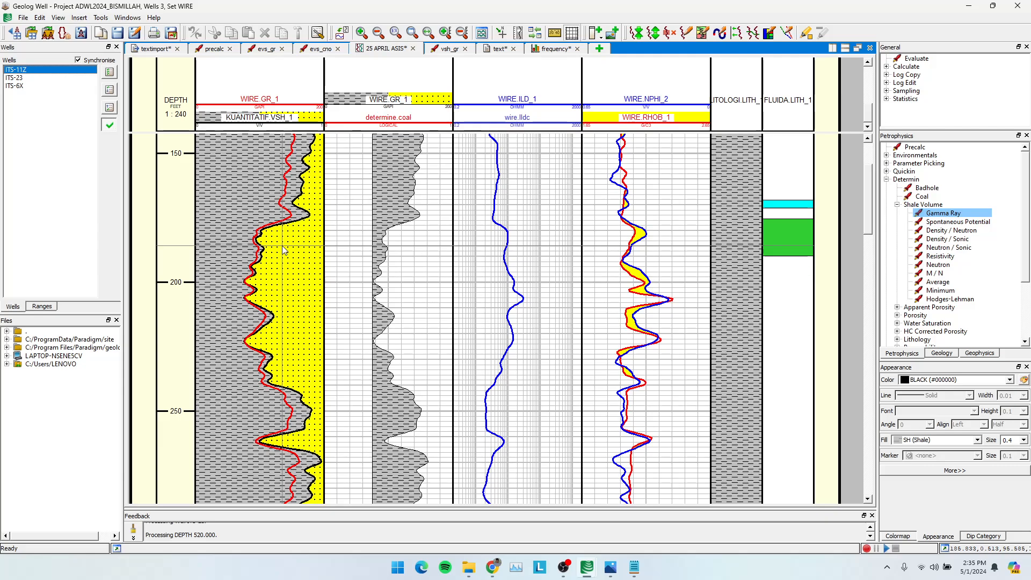
scroll(284, 250, down, 4)
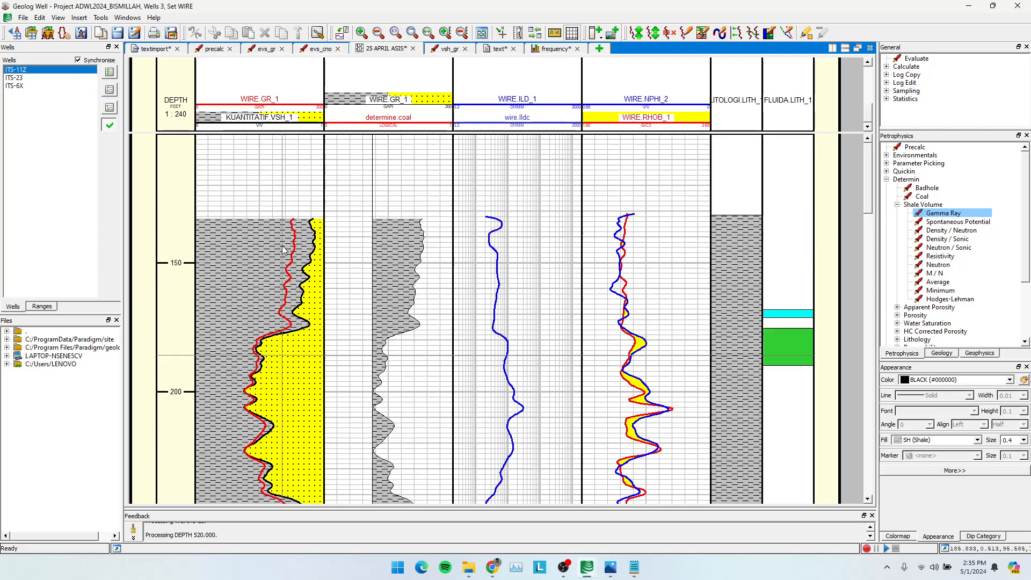
scroll(284, 250, down, 4)
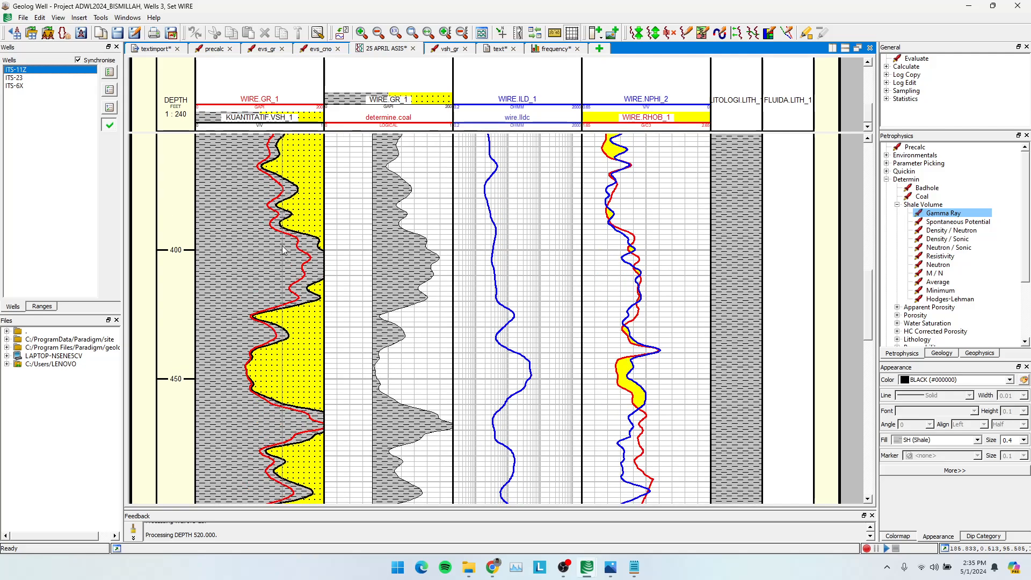
click(12, 77)
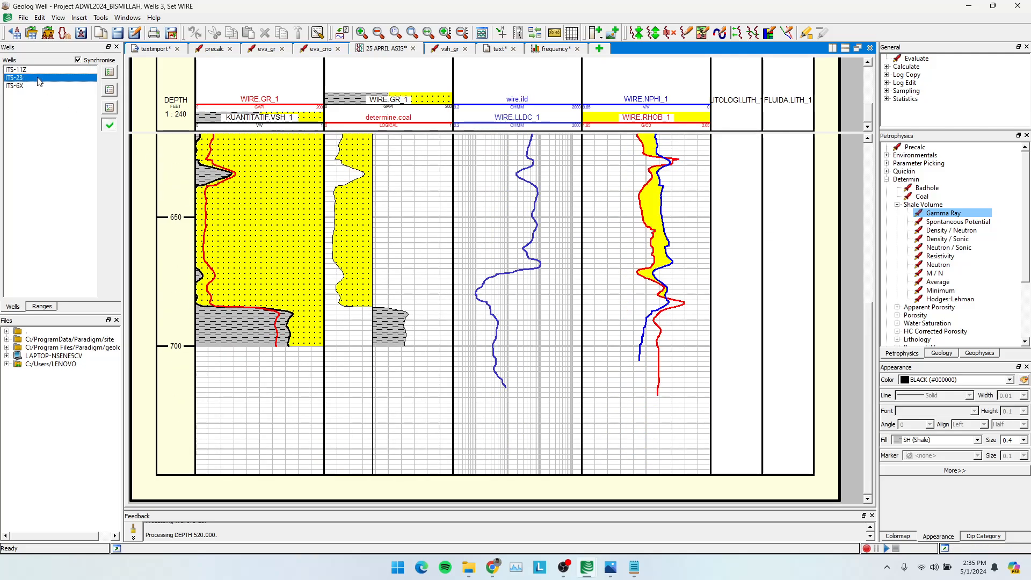
click(12, 85)
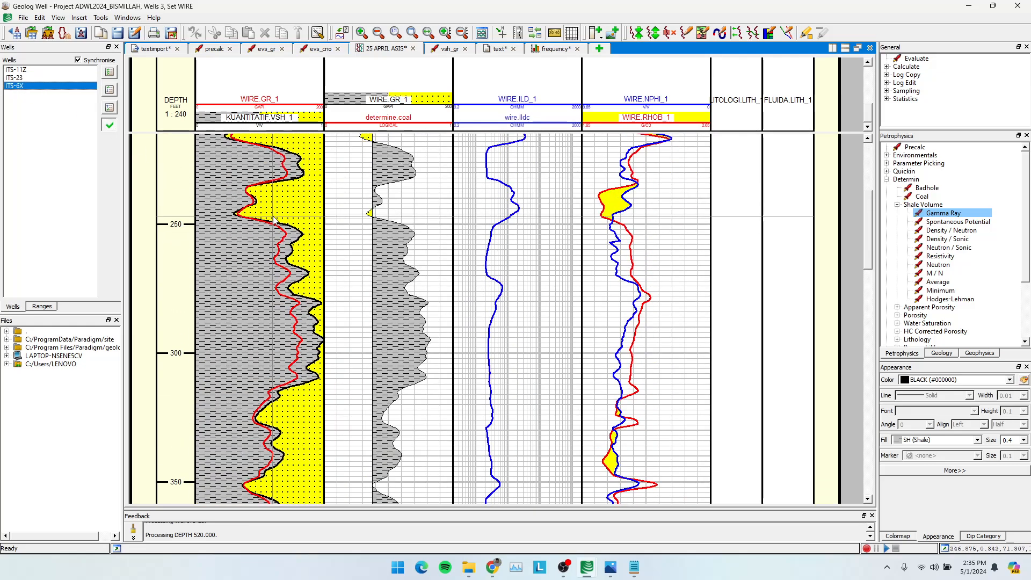
scroll(274, 309, down, 1)
scroll(262, 338, down, 6)
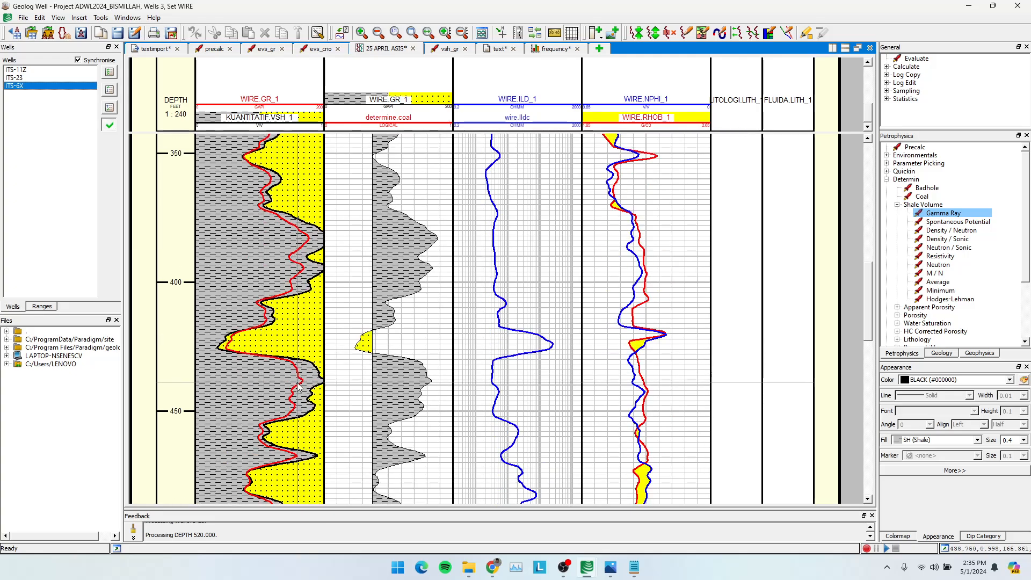
click(28, 70)
scroll(232, 164, up, 7)
scroll(272, 199, down, 1)
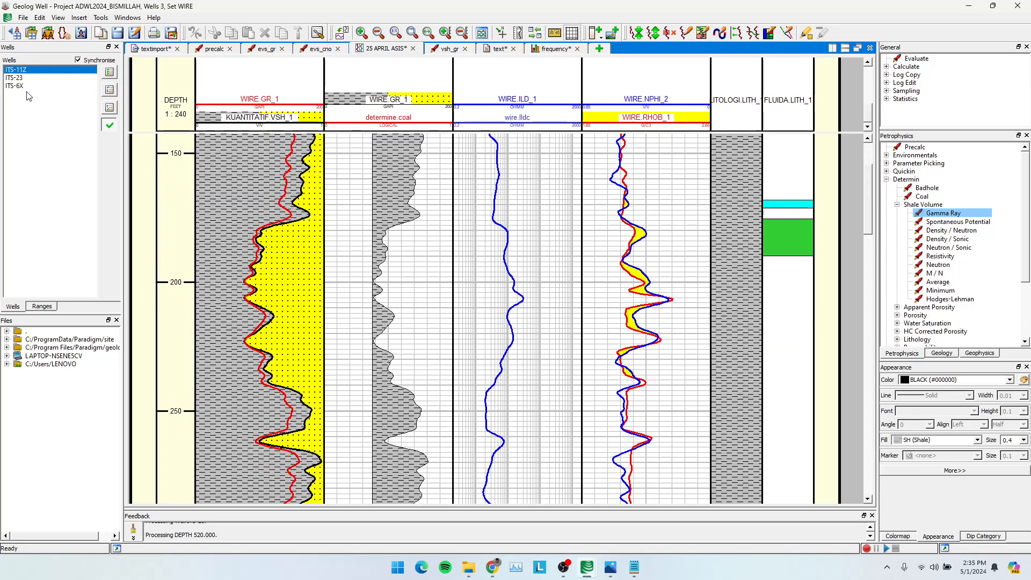
click(16, 79)
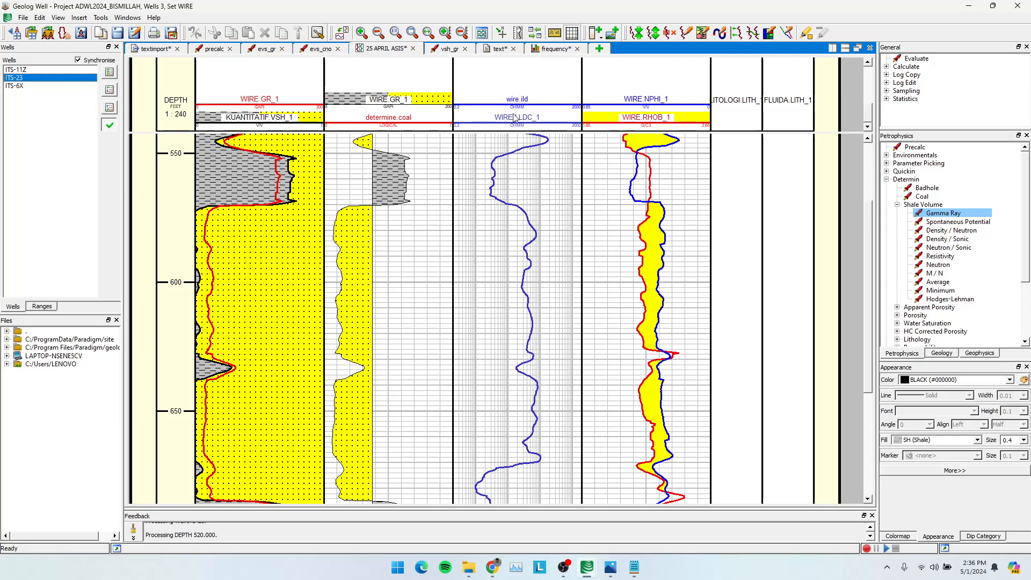
Review the vsh_gr parameters, and examine the WIRE.GR histogram for ITS-11Z, all three wells together and ITS-23 alone.
click(445, 49)
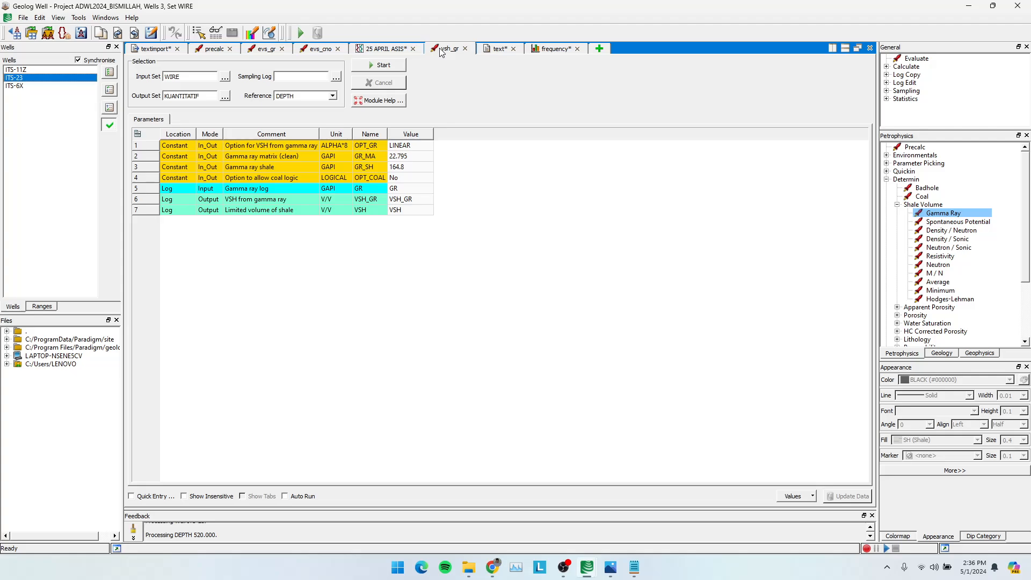
click(20, 70)
click(23, 79)
click(554, 50)
click(16, 69)
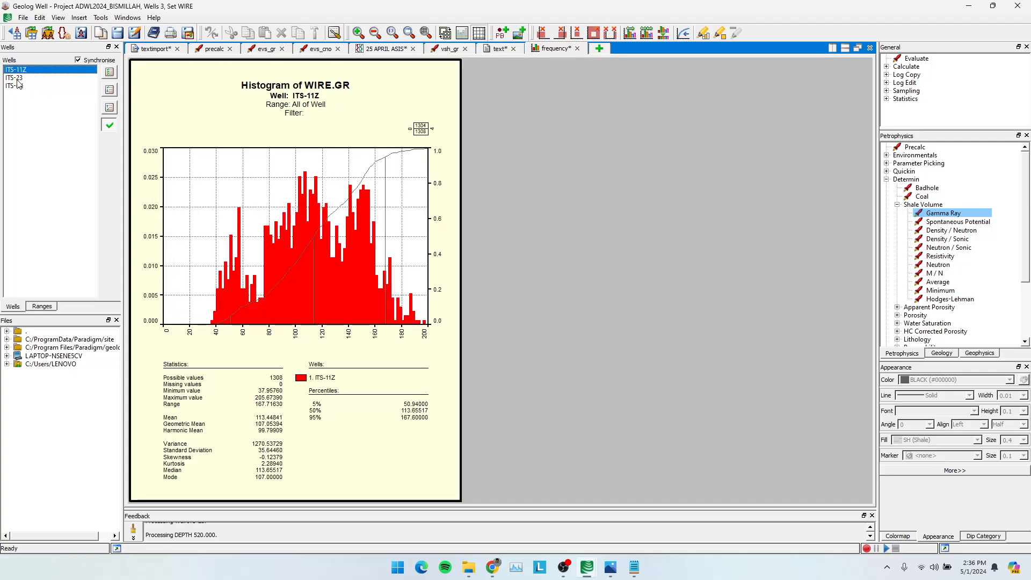
drag(33, 125, 26, 68)
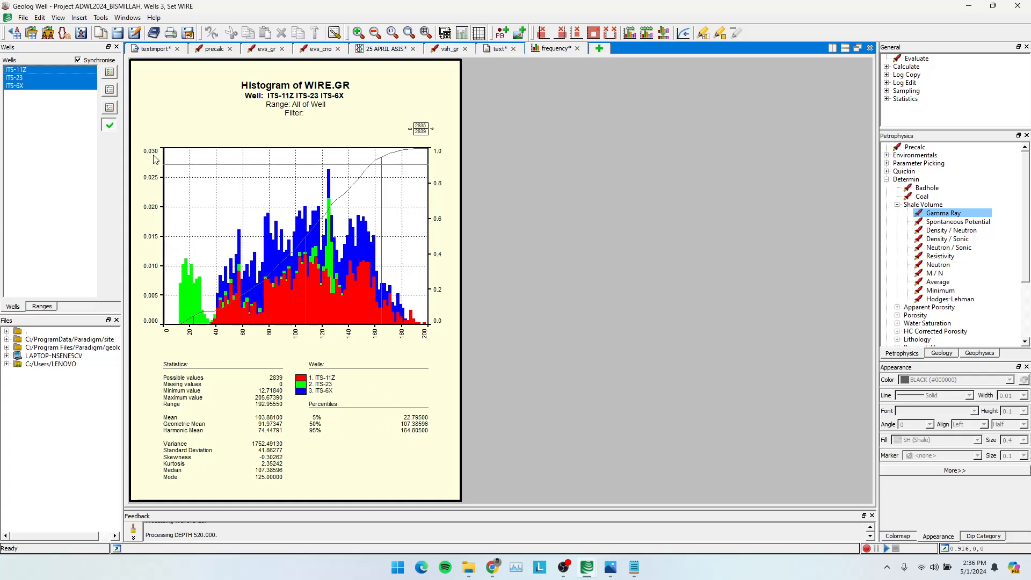
click(20, 79)
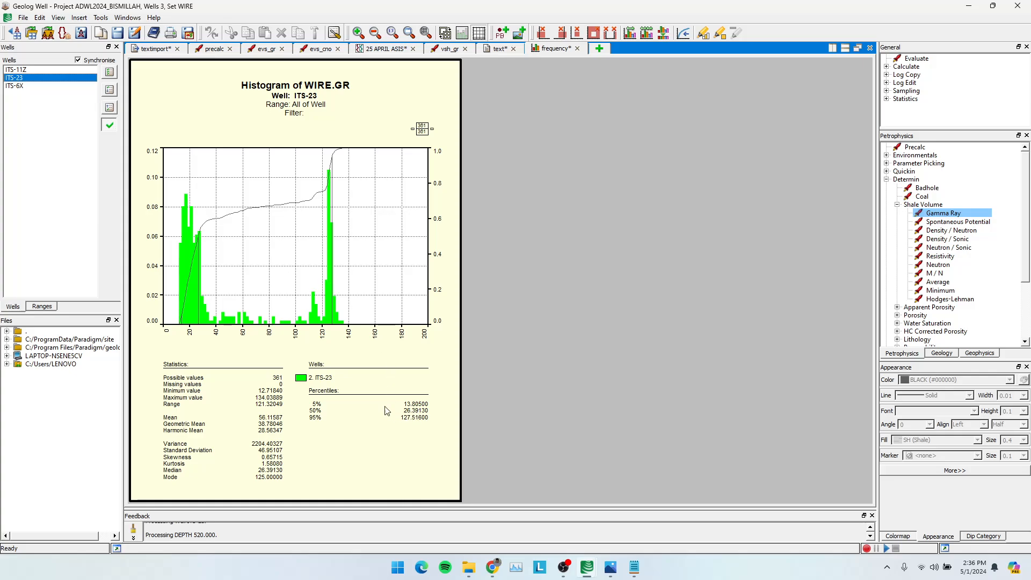
Switch to Notepad and add a WELL-ITS 23 entry with GR MIN = 13.805 and GR MAX = 127.516.
click(634, 567)
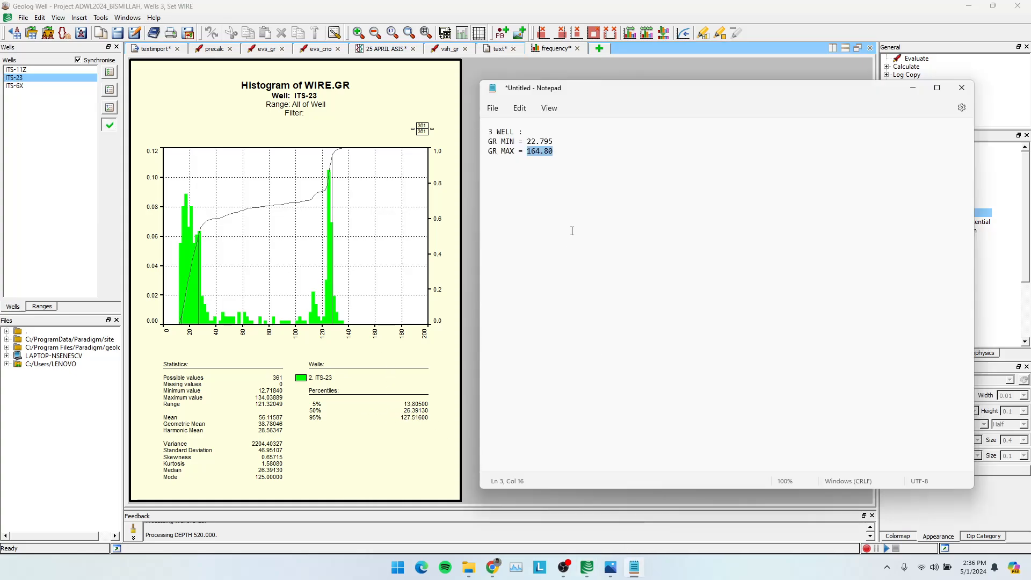
click(579, 169)
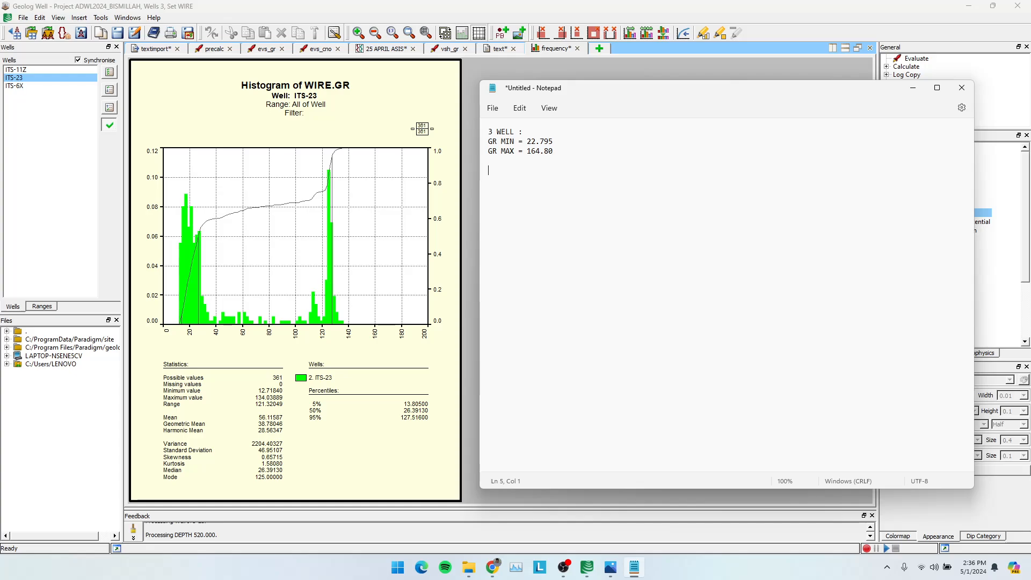
text(WELL-ITS 234)
text( GR MIN = 13.805)
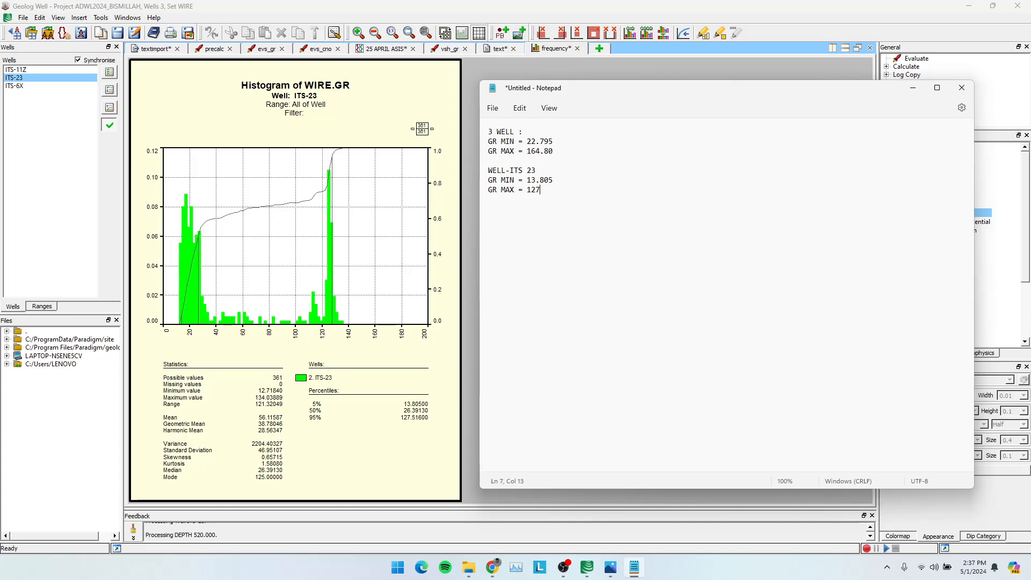
text(6)
Copy the noted ITS-23 limits into Geolog's vsh_gr module, setting GR_MA to 13.805 and GR_SH to 127.516, and run it for ITS-23.
click(563, 159)
drag(560, 179, 531, 194)
click(912, 87)
click(448, 51)
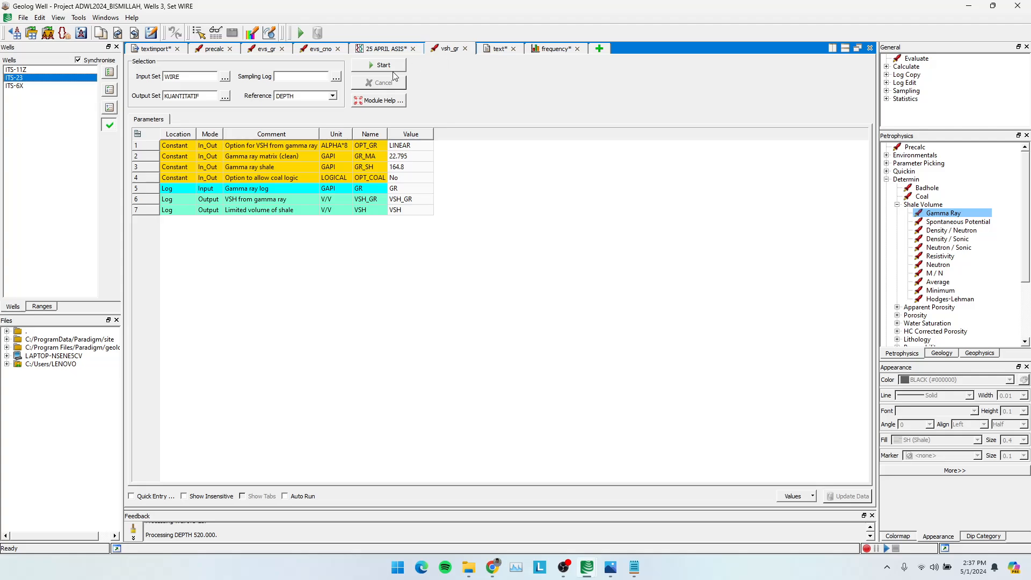
double_click(408, 156)
key(super+v)
key(Down)
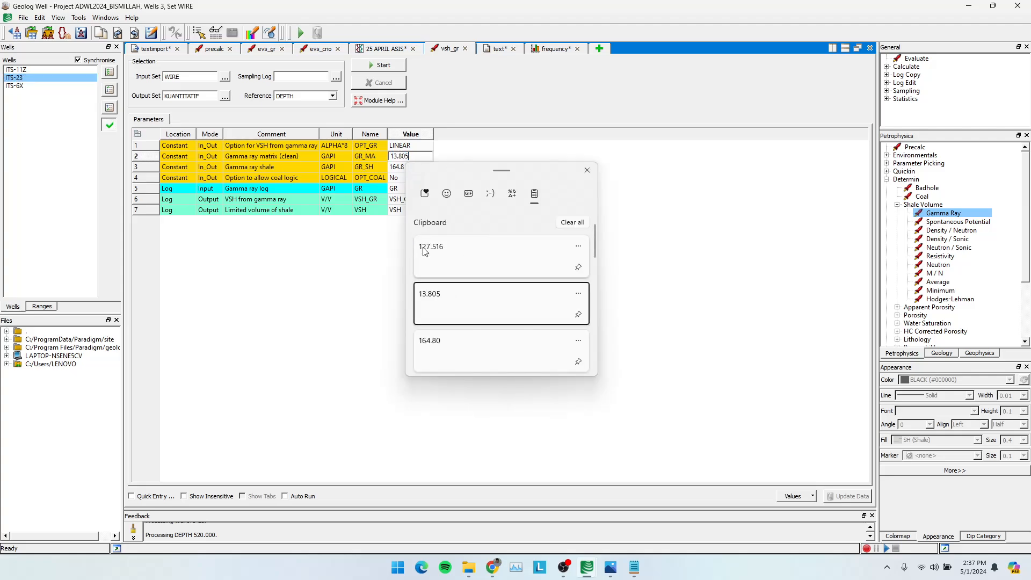
key(Return)
key(Return)
key(super+v)
key(Return)
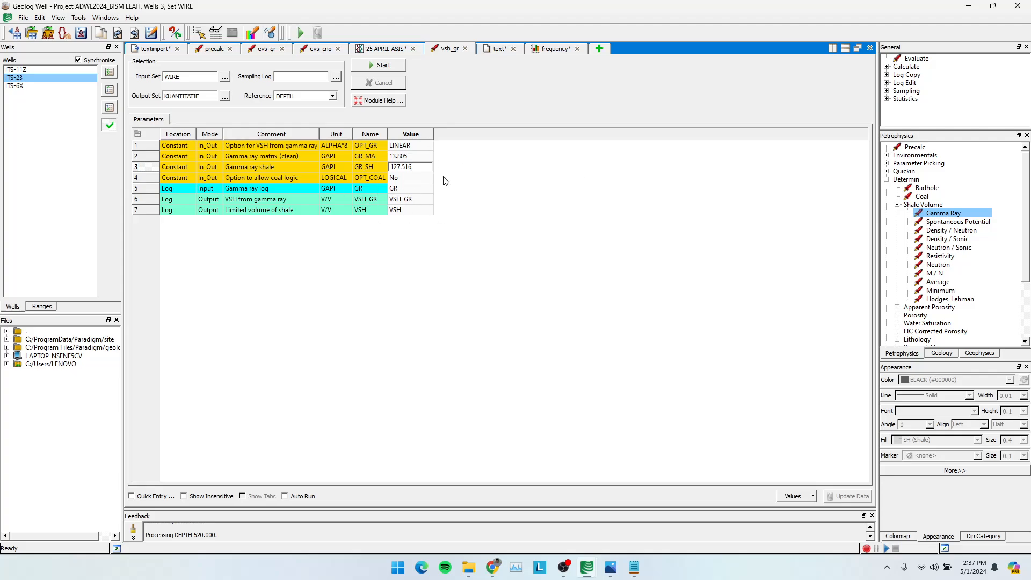
click(395, 66)
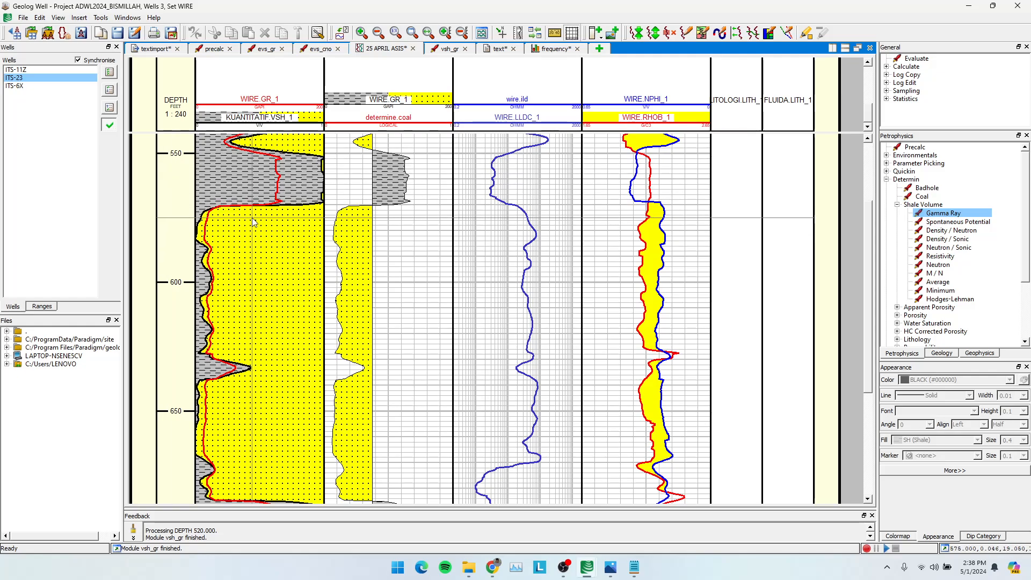
Compare the recalculated VSH curve with the WIRE.GR curve in ITS-23, and view the same track in ITS-11Z.
scroll(255, 222, up, 3)
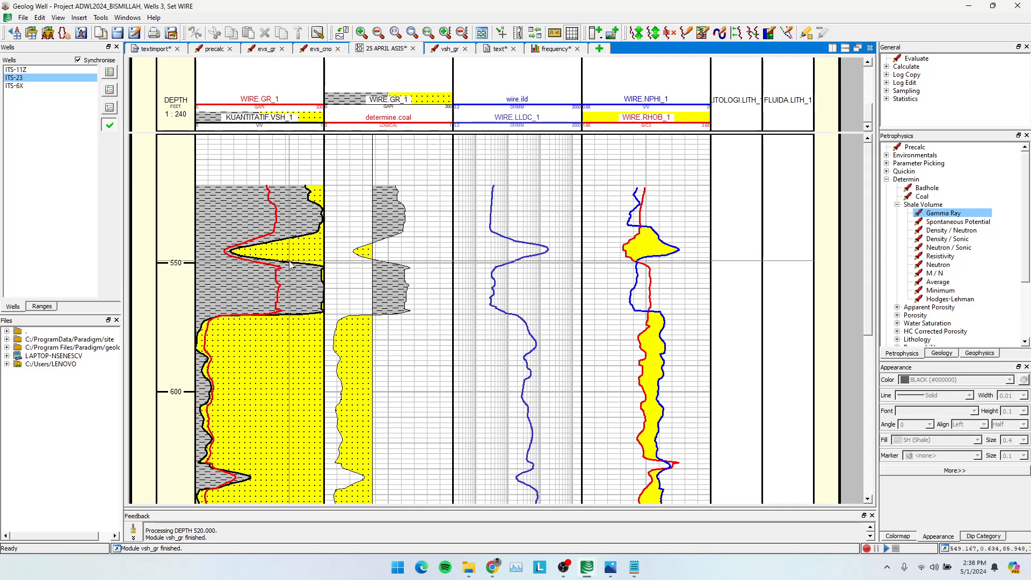
click(266, 106)
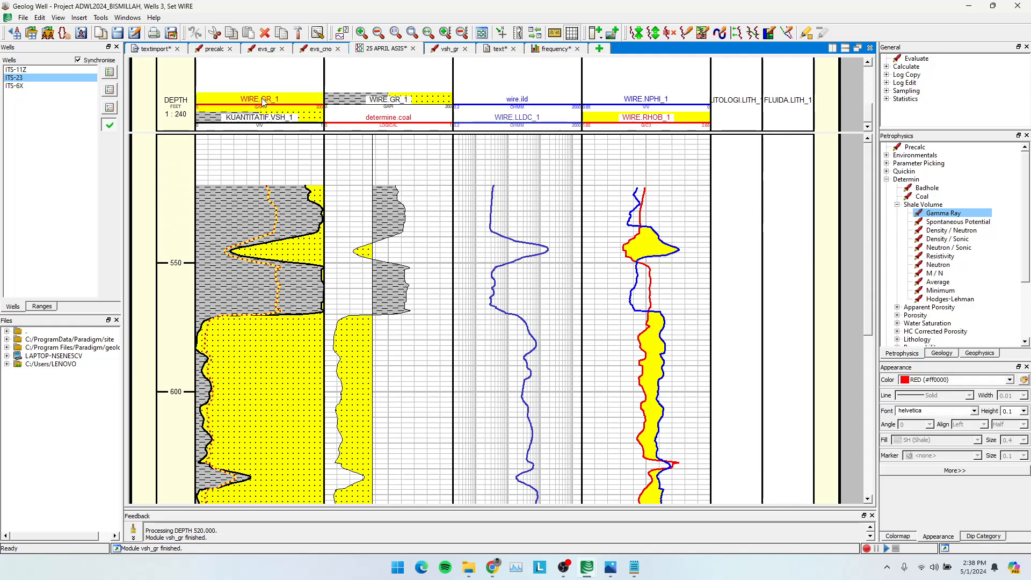
click(278, 123)
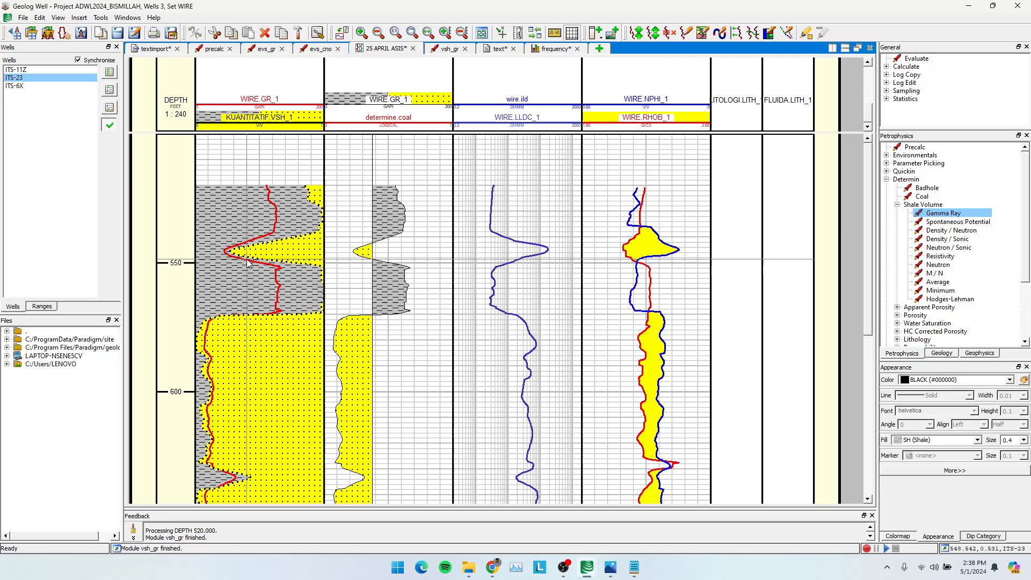
scroll(255, 259, down, 5)
scroll(243, 246, up, 5)
click(33, 71)
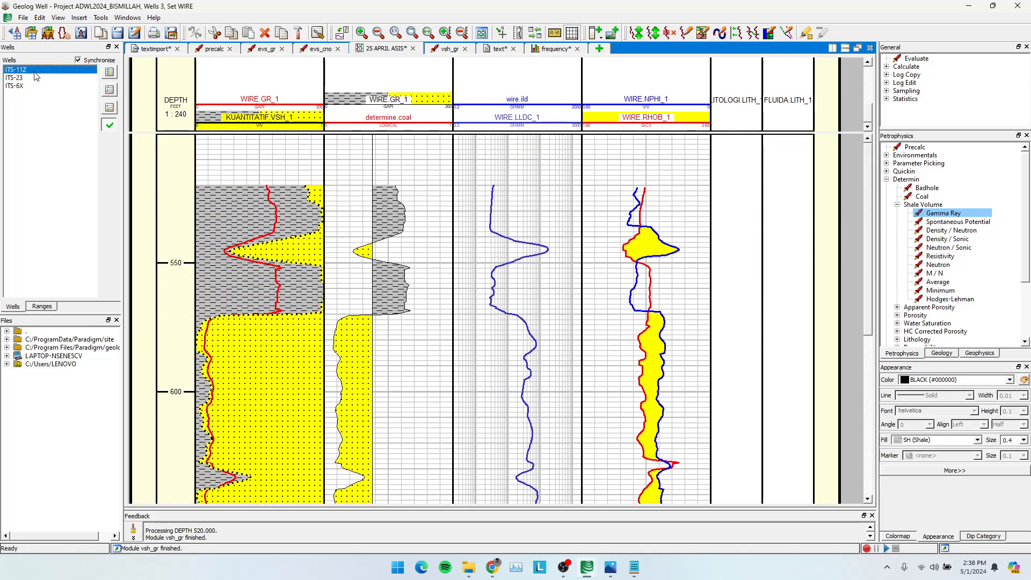
scroll(310, 245, down, 2)
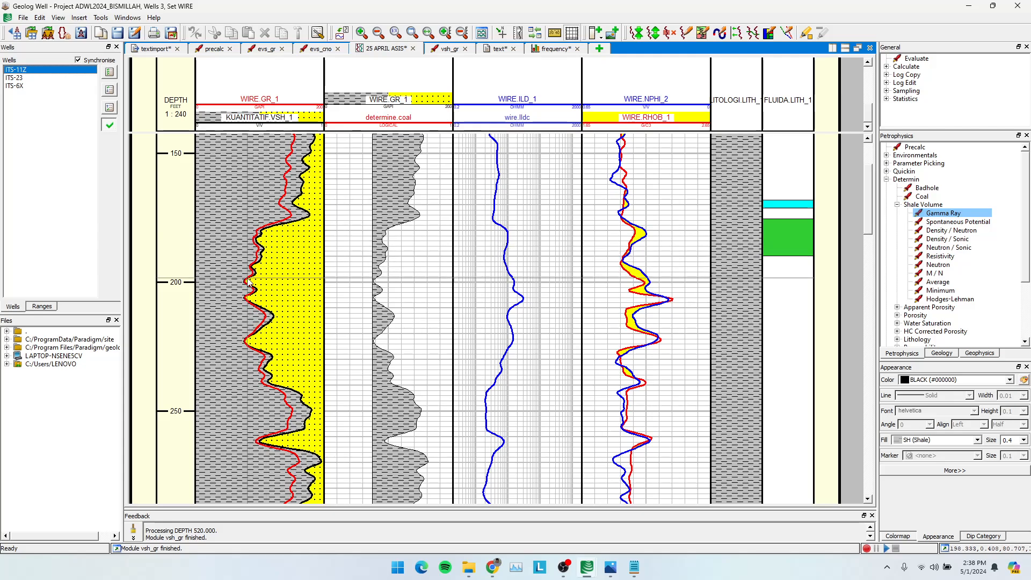
scroll(266, 319, down, 4)
Re-examine the separation between the gamma ray and VSH curves in ITS-23, and check both curves along the depth of ITS-6X.
click(26, 79)
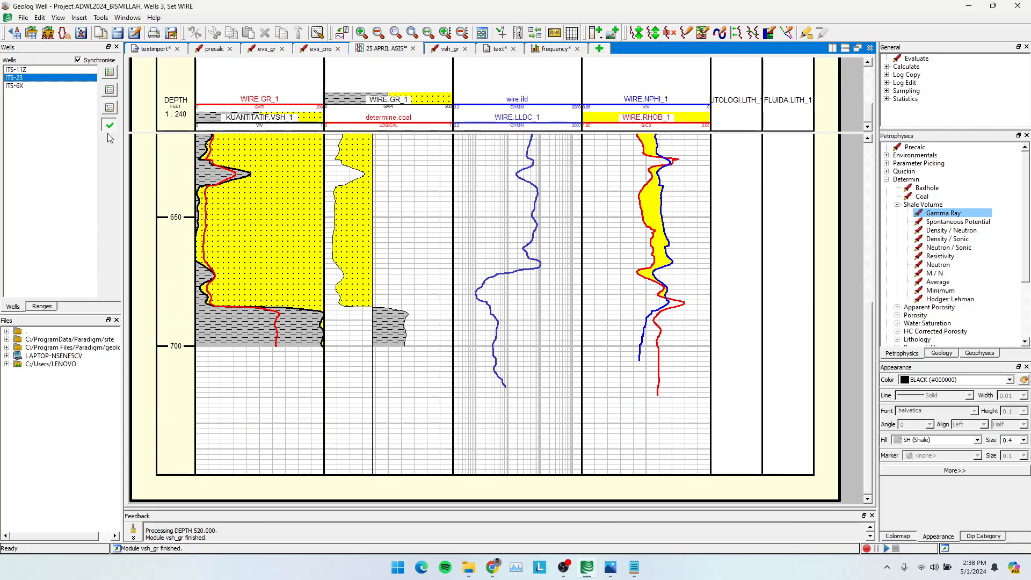
scroll(244, 274, up, 6)
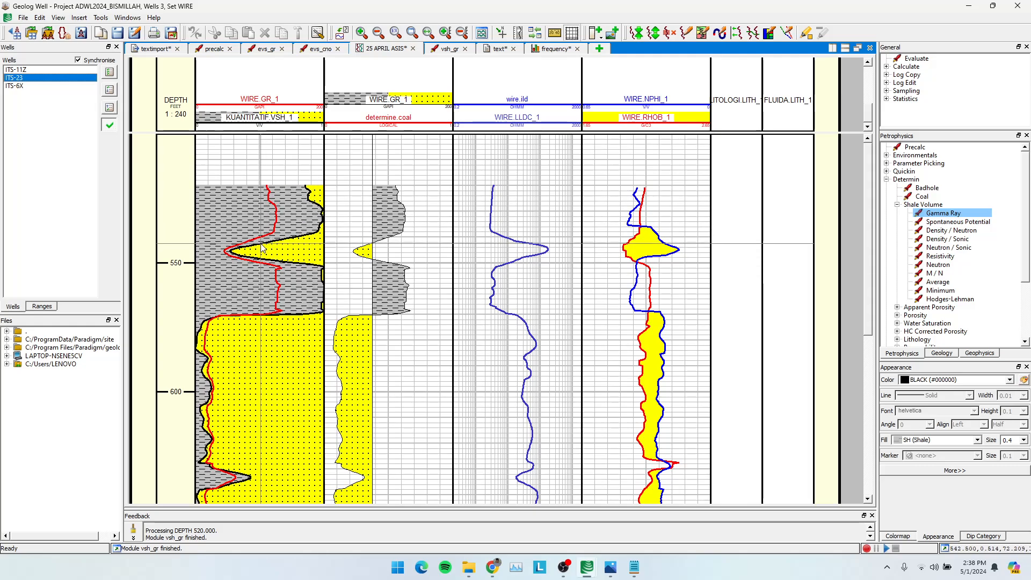
click(277, 213)
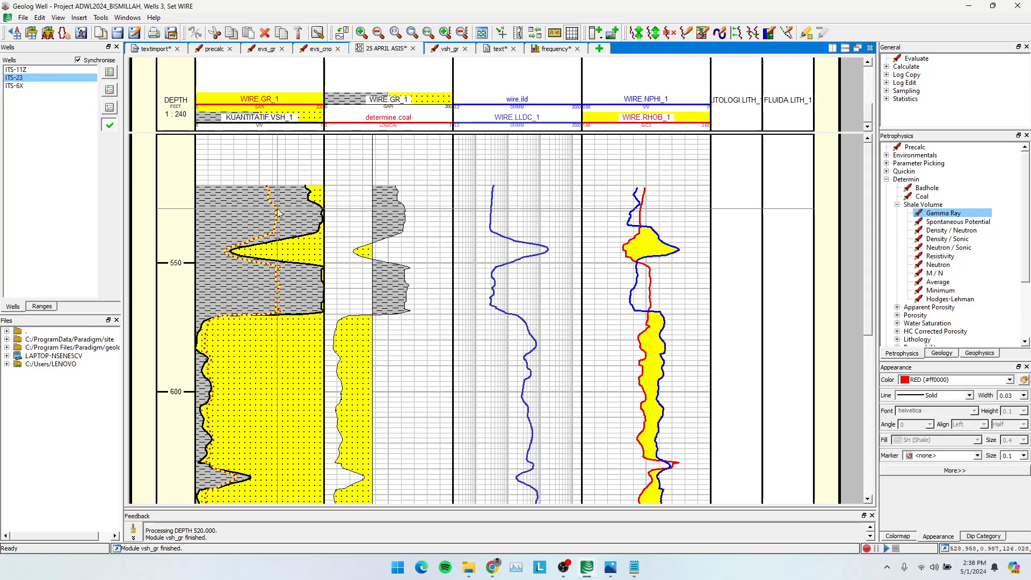
click(299, 215)
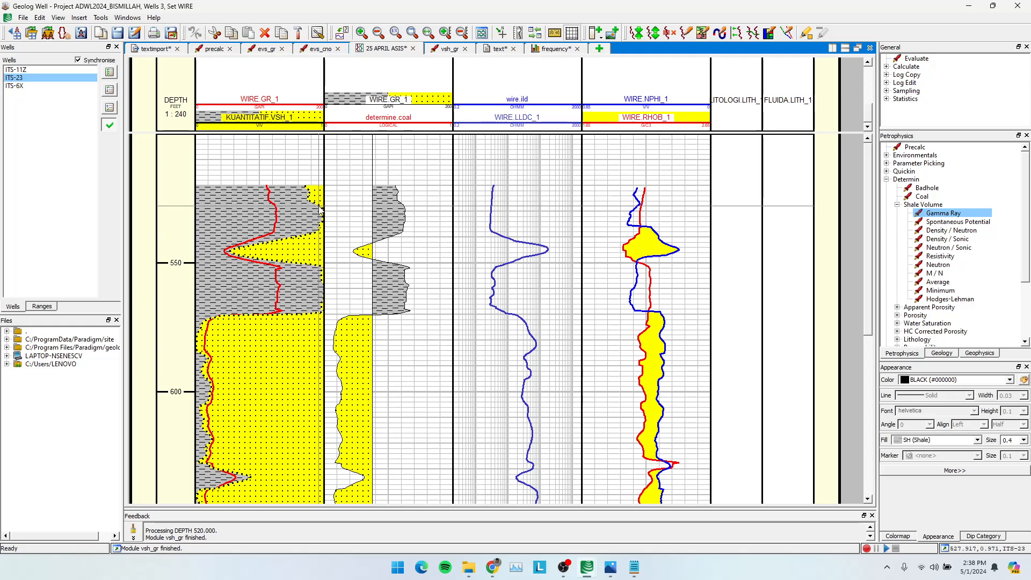
scroll(279, 222, down, 5)
scroll(280, 223, up, 5)
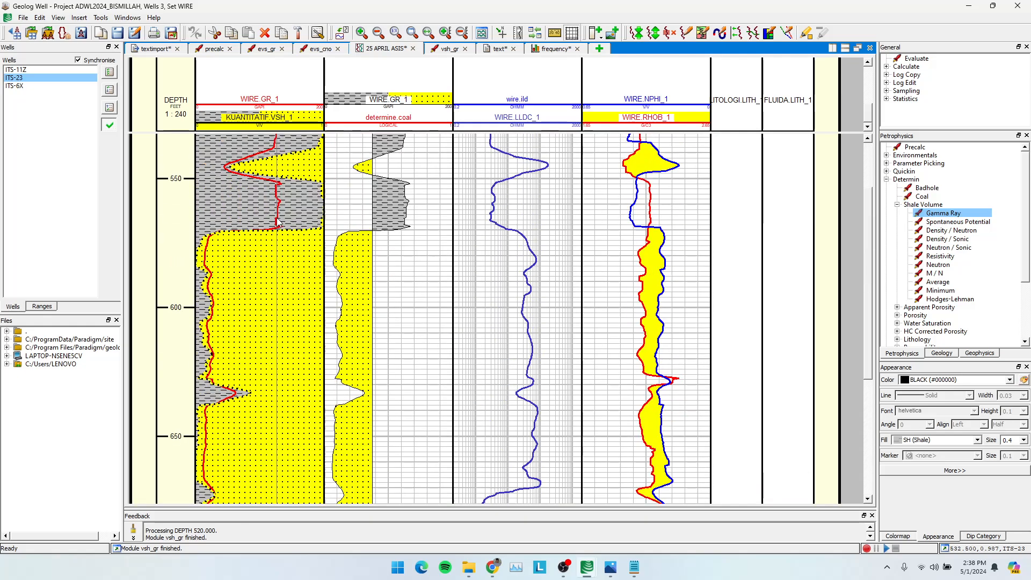
click(13, 86)
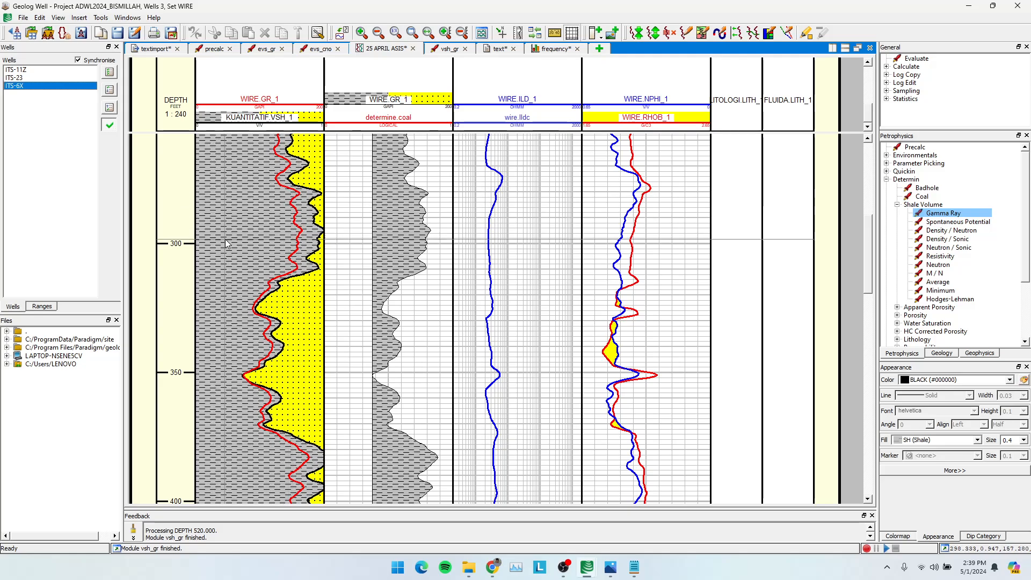
scroll(245, 301, down, 5)
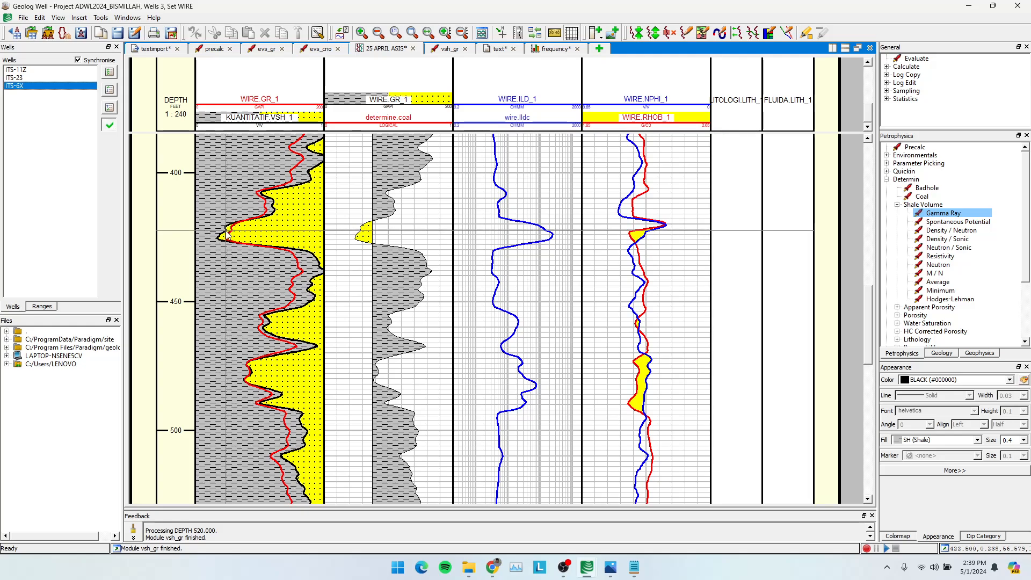
scroll(293, 258, up, 2)
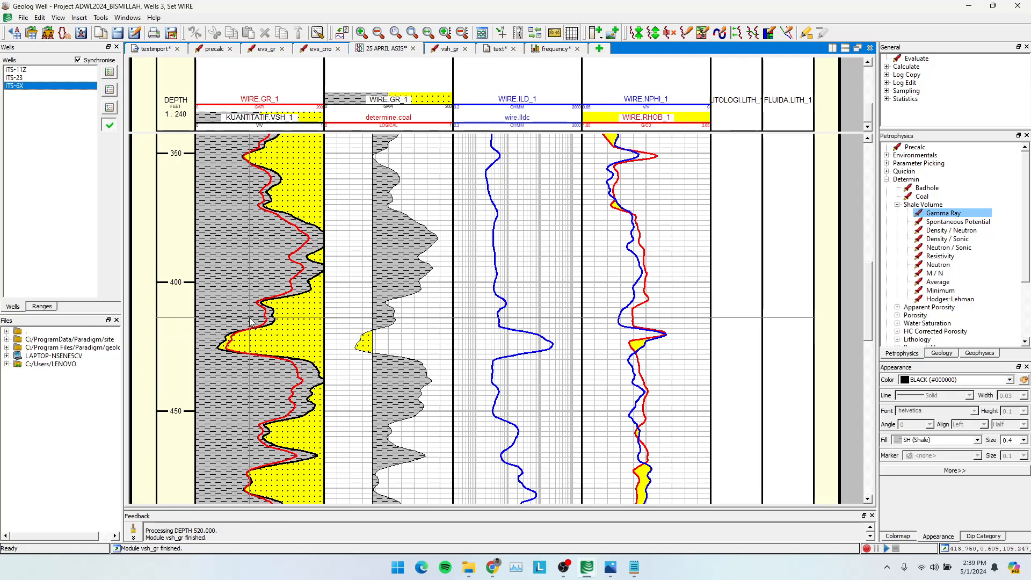
scroll(532, 295, up, 9)
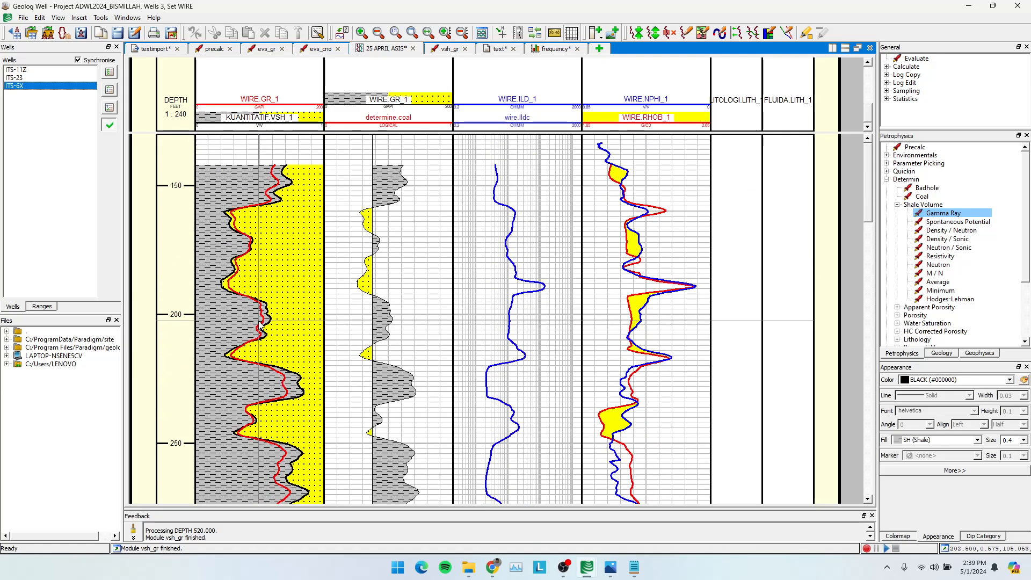